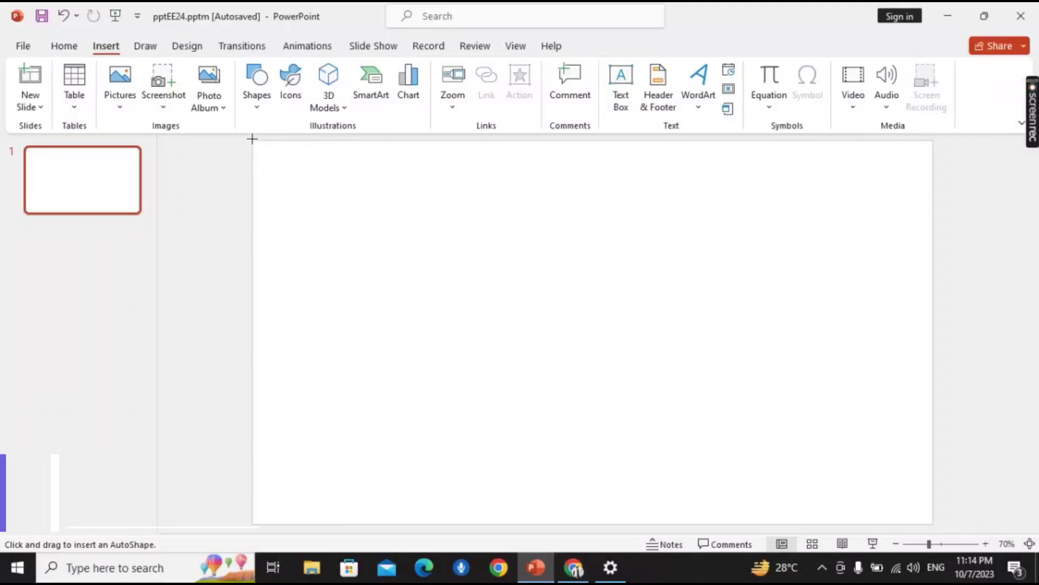
Step: Draw a rectangle over the slide and widen it to 20.84", past the right edge
{"action": "mouse_move", "coordinate": [251, 142]}
{"action": "left_mouse_down"}
{"action": "mouse_move", "coordinate": [508, 299]}
{"action": "mouse_move", "coordinate": [934, 505]}
{"action": "left_mouse_up"}
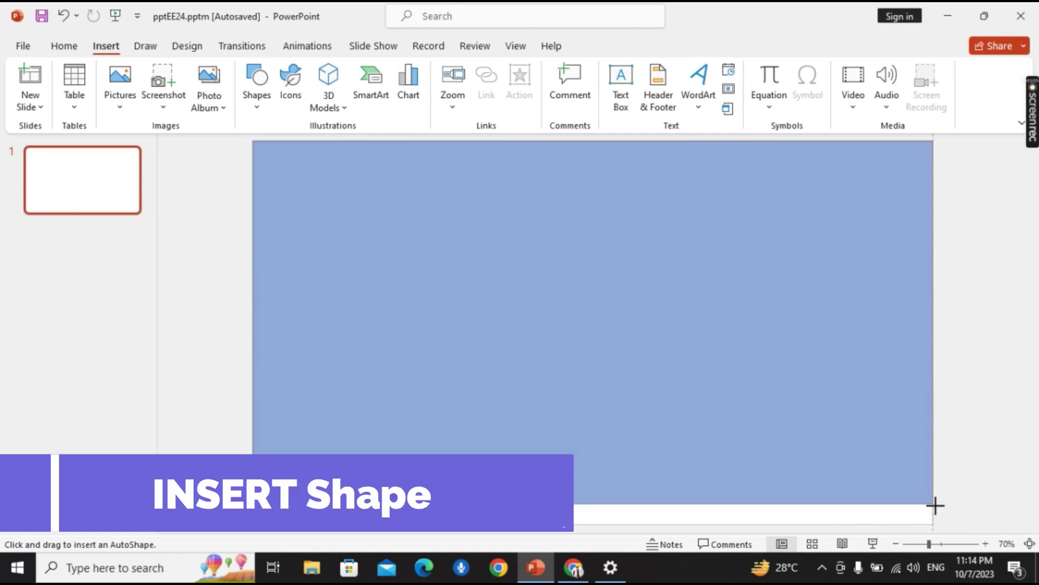
{"action": "left_click_drag", "start_coordinate": [935, 505], "coordinate": [934, 523]}
{"action": "scroll", "coordinate": [948, 452], "scroll_direction": "down", "scroll_amount": 4}
{"action": "left_click_drag", "start_coordinate": [751, 335], "coordinate": [927, 335]}
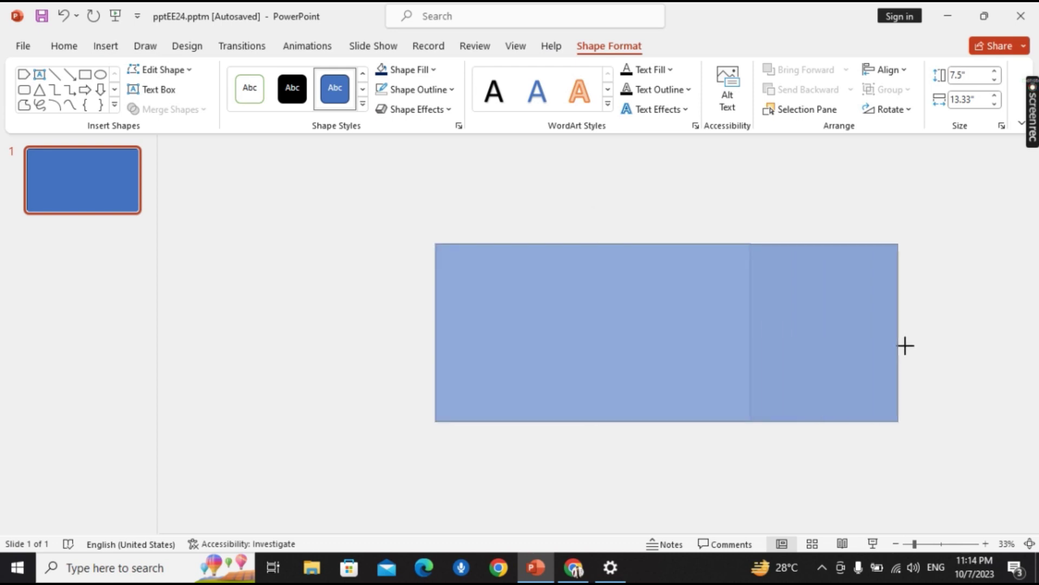
Step: Remove the rectangle's outline and set its fill to 44% transparency
{"action": "right_click", "coordinate": [822, 335]}
{"action": "left_click", "coordinate": [871, 516]}
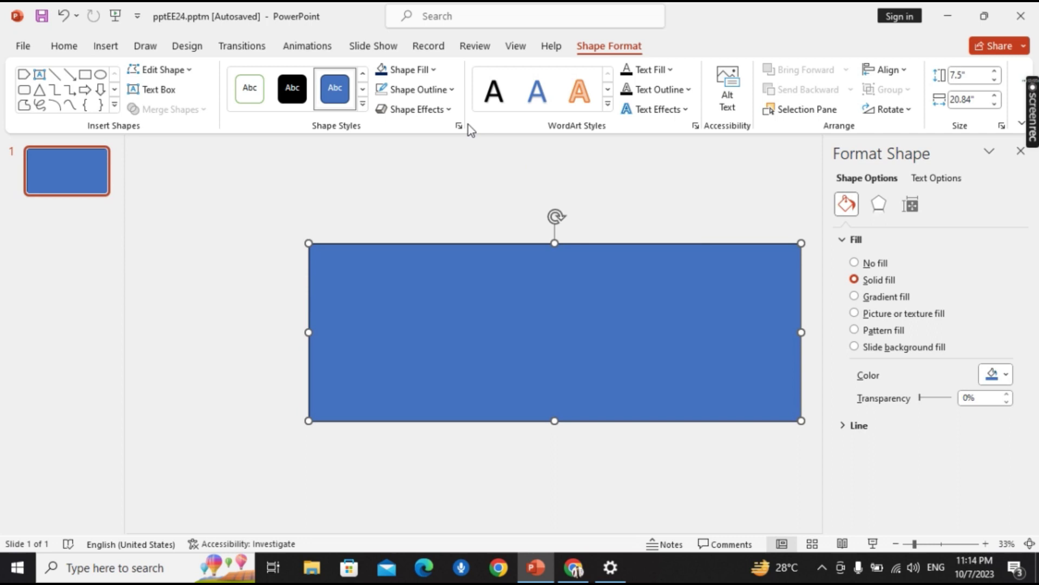
{"action": "left_click", "coordinate": [417, 89]}
{"action": "left_click", "coordinate": [447, 308]}
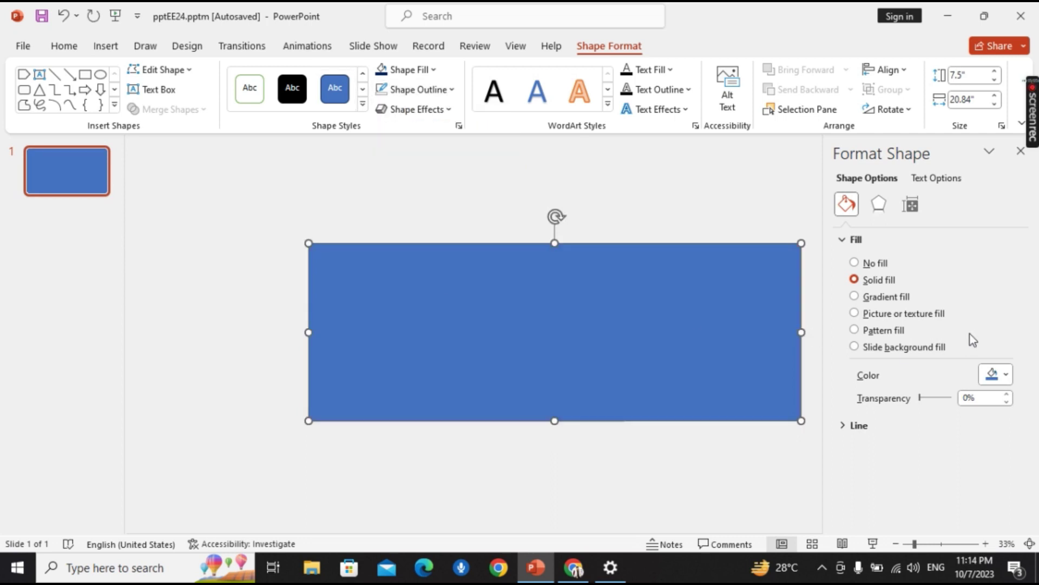
{"action": "left_click", "coordinate": [1008, 375]}
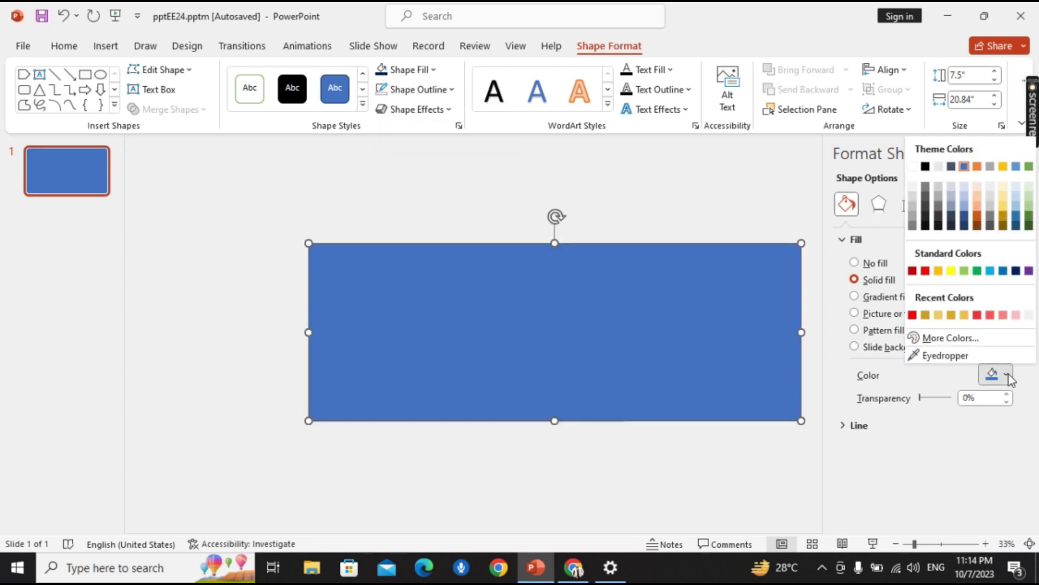
{"action": "left_click", "coordinate": [942, 456]}
{"action": "left_click_drag", "start_coordinate": [922, 401], "coordinate": [936, 400]}
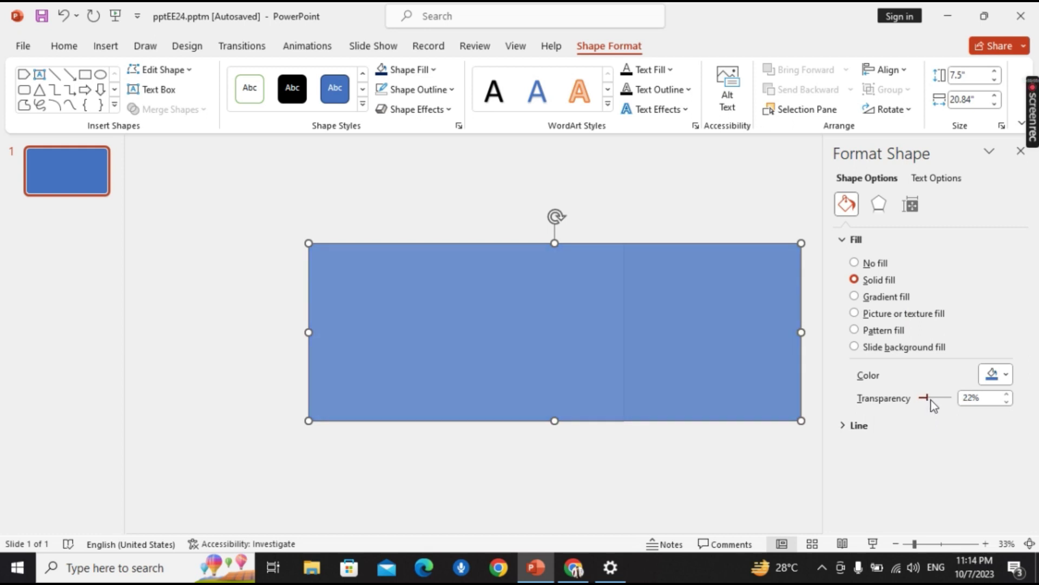
{"action": "left_click", "coordinate": [787, 454]}
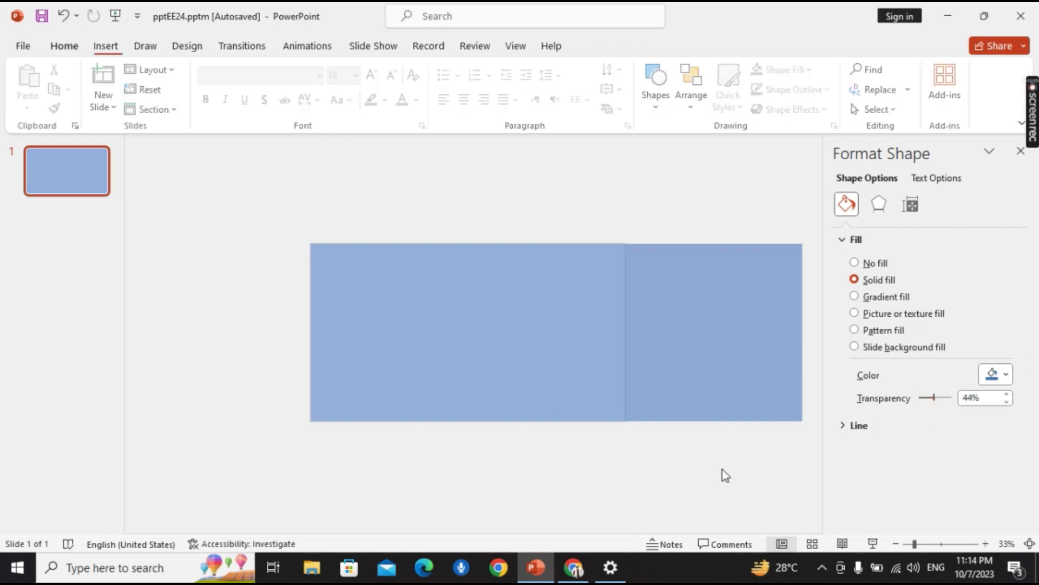
Step: Insert the Airline-PNG-Isolated-File picture from this device
{"action": "left_click", "coordinate": [115, 45]}
{"action": "left_click", "coordinate": [131, 102]}
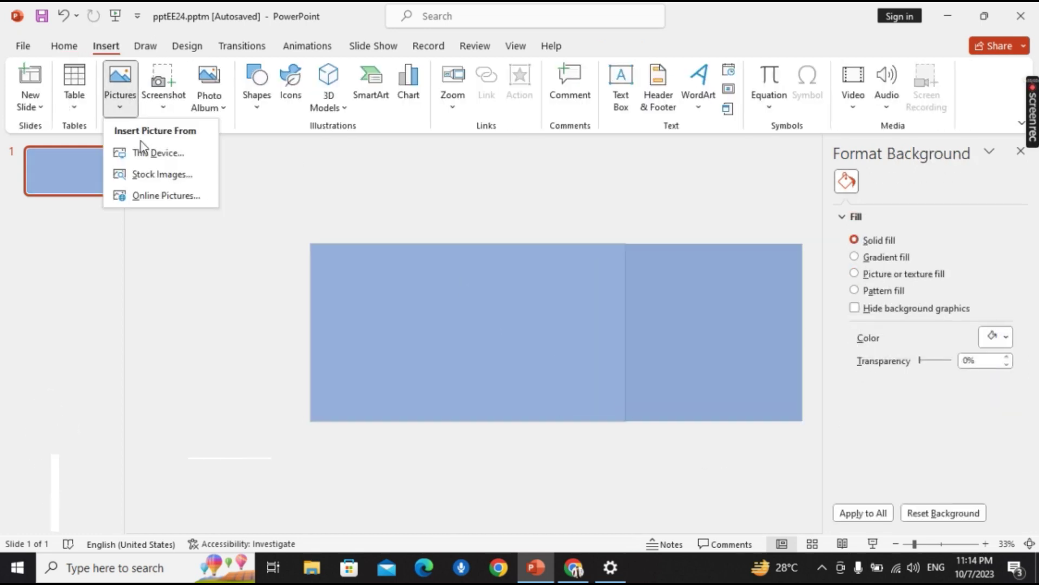
{"action": "left_click", "coordinate": [141, 143]}
{"action": "left_click", "coordinate": [172, 118]}
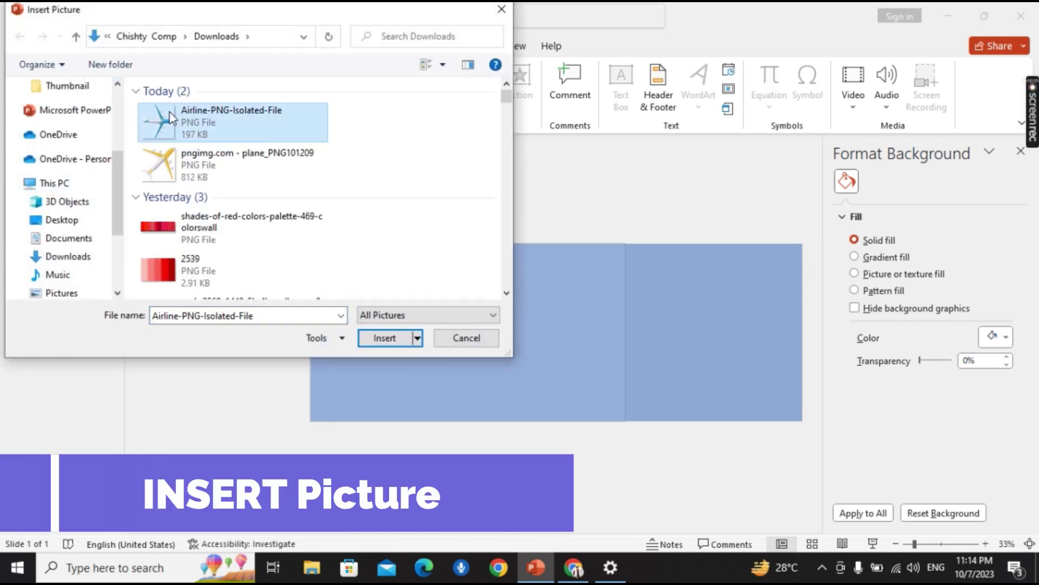
{"action": "double_click", "coordinate": [173, 118]}
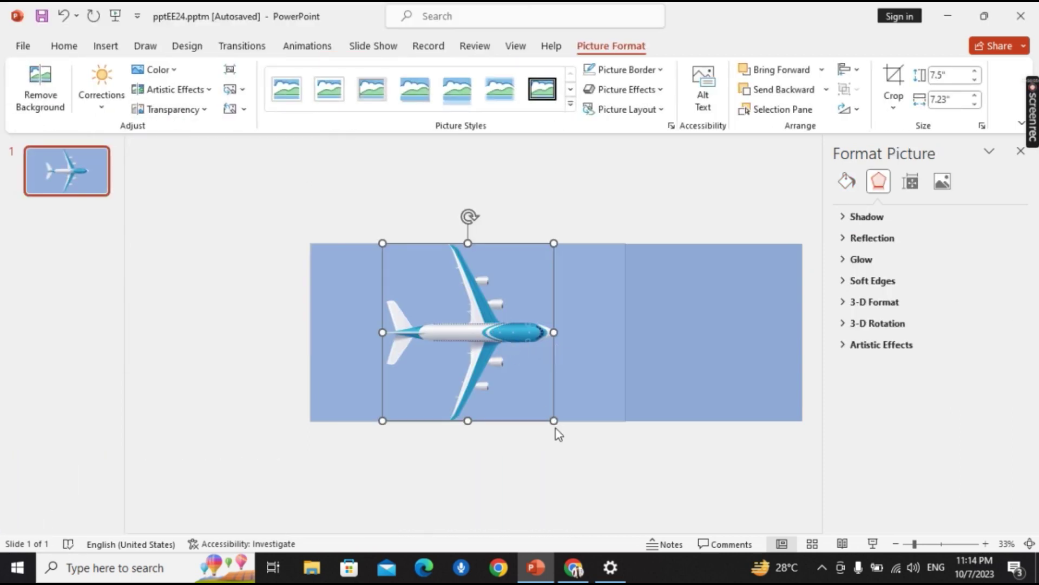
Step: Shrink the airplane picture to 5" by 4.82" and move it to the slide's left edge
{"action": "left_click_drag", "start_coordinate": [554, 422], "coordinate": [493, 361]}
{"action": "mouse_move", "coordinate": [459, 309]}
{"action": "left_mouse_down"}
{"action": "mouse_move", "coordinate": [393, 353]}
{"action": "mouse_move", "coordinate": [364, 336]}
{"action": "left_mouse_up"}
{"action": "scroll", "coordinate": [379, 352], "scroll_direction": "up", "scroll_amount": 3, "text": "ctrl"}
{"action": "scroll", "coordinate": [383, 355], "scroll_direction": "up", "scroll_amount": 2, "text": "ctrl"}
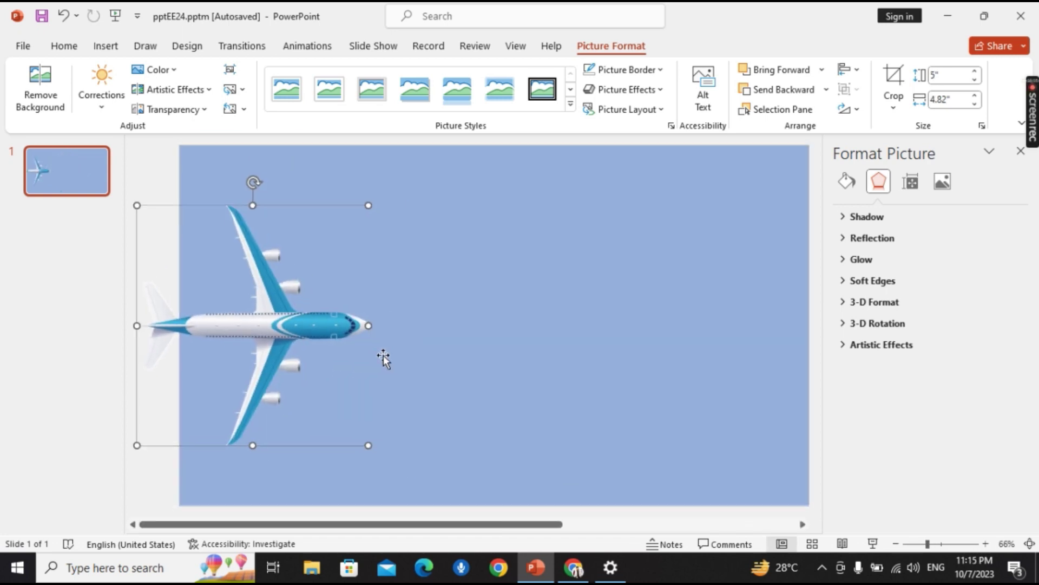
{"action": "left_click", "coordinate": [108, 46]}
Step: Draw a tall 7.5" by 1.62" trapezoid down the slide's left side over the airplane
{"action": "left_click", "coordinate": [249, 106]}
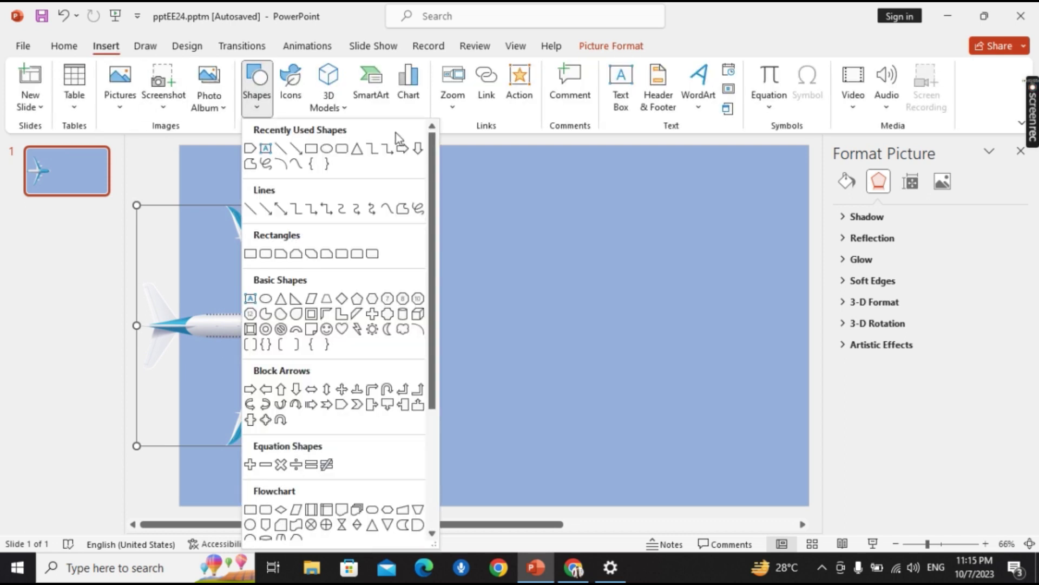
{"action": "left_click", "coordinate": [248, 151]}
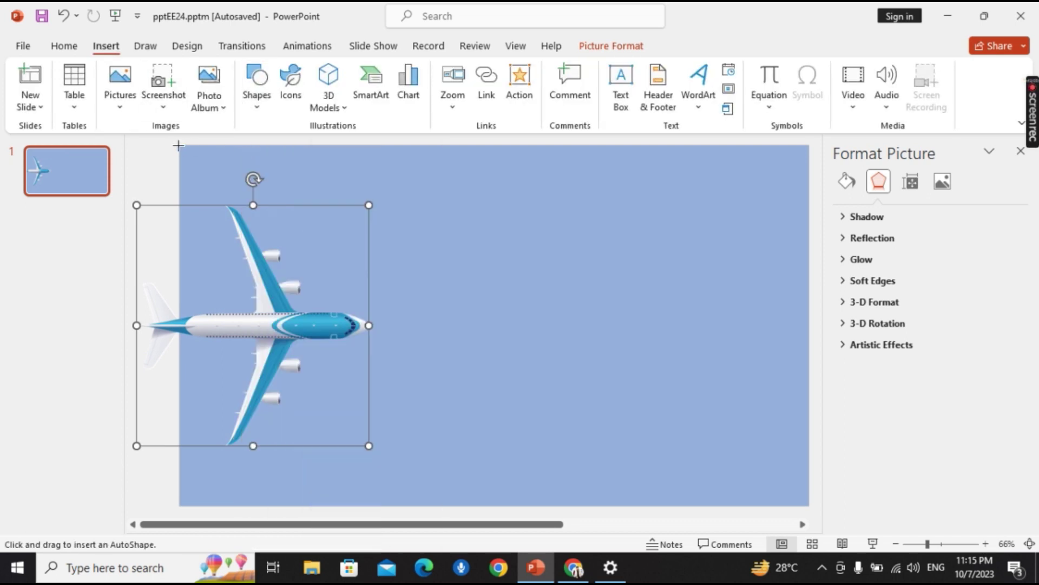
{"action": "left_click_drag", "start_coordinate": [203, 178], "coordinate": [258, 507]}
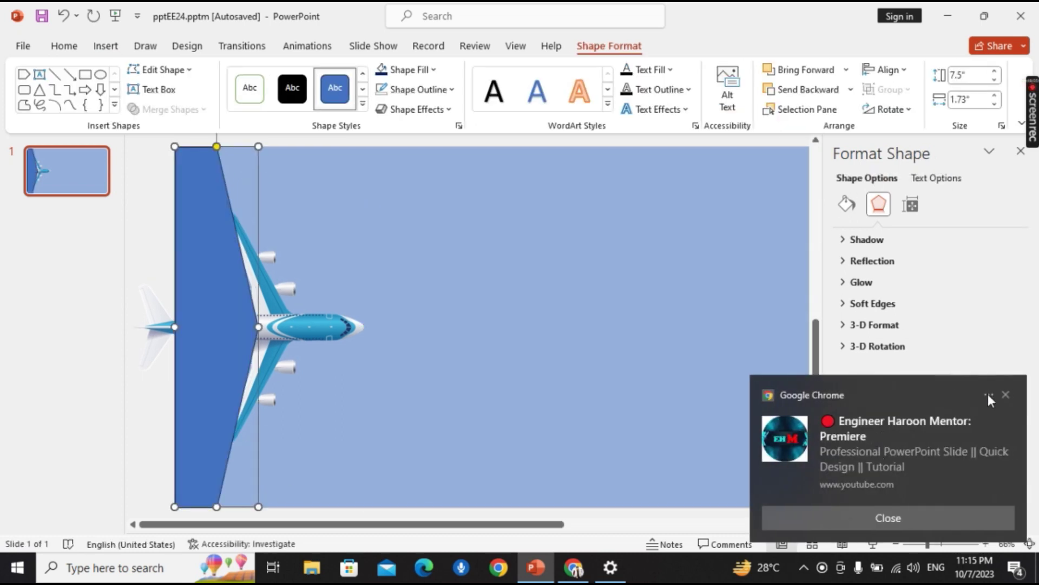
{"action": "left_click", "coordinate": [1006, 396]}
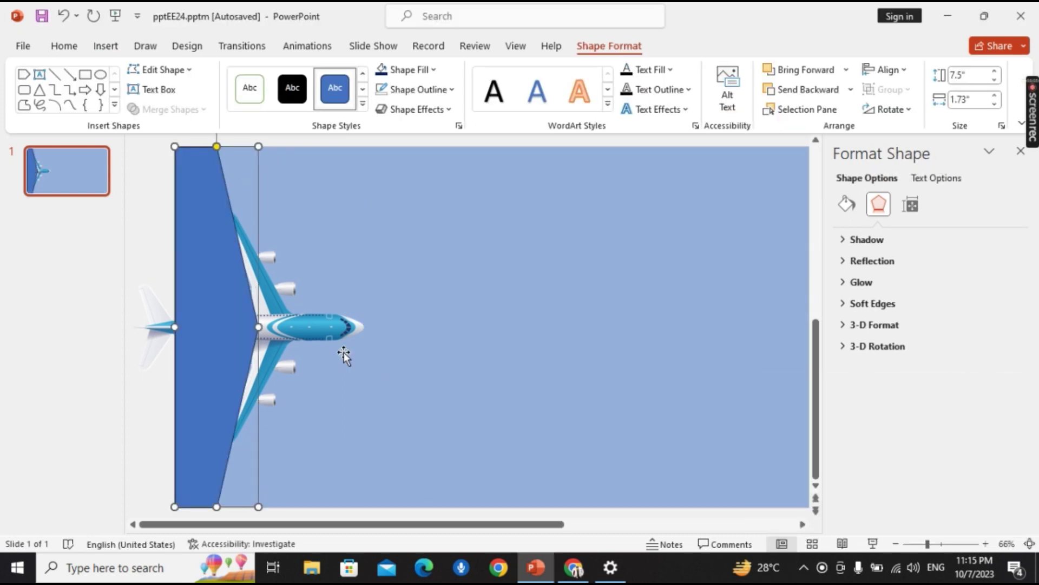
{"action": "key", "text": "ctrl+shift+bracketleft"}
{"action": "left_click", "coordinate": [251, 328]}
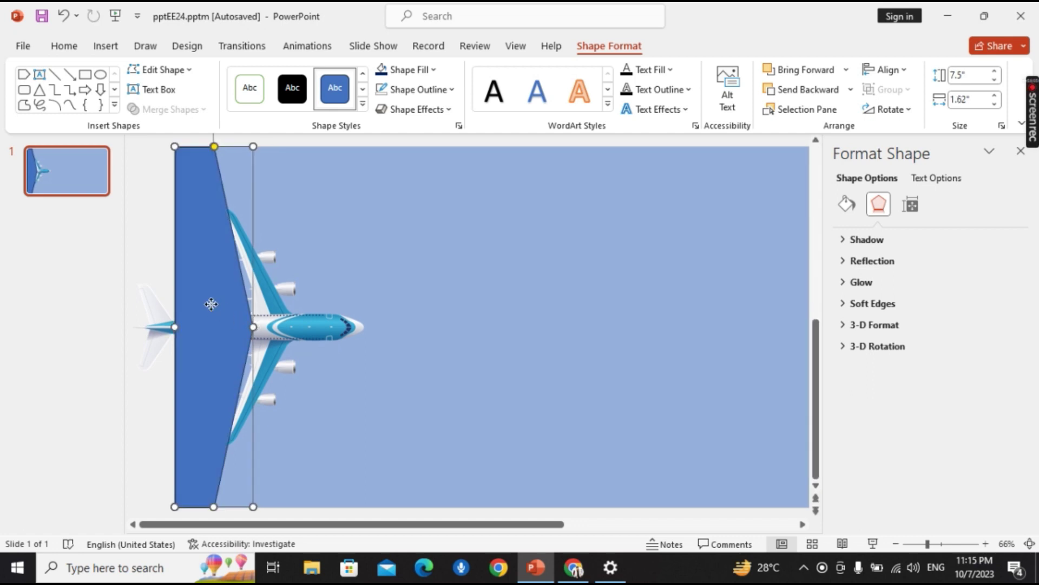
Step: Remove the trapezoid's outline and set its fill to 30% transparency
{"action": "right_click", "coordinate": [211, 304]}
{"action": "left_click", "coordinate": [262, 241]}
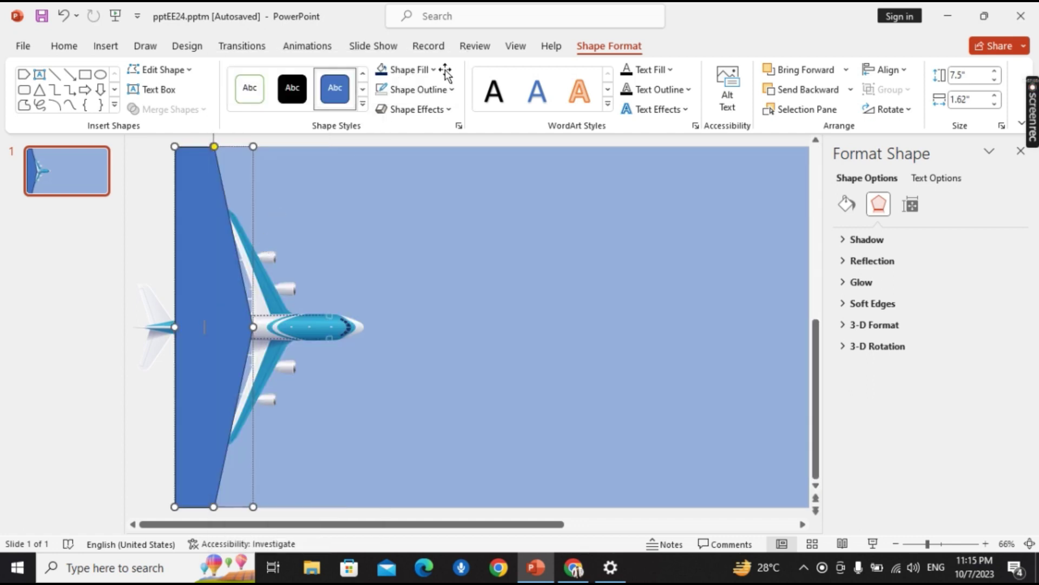
{"action": "left_click", "coordinate": [452, 89]}
{"action": "left_click", "coordinate": [420, 300]}
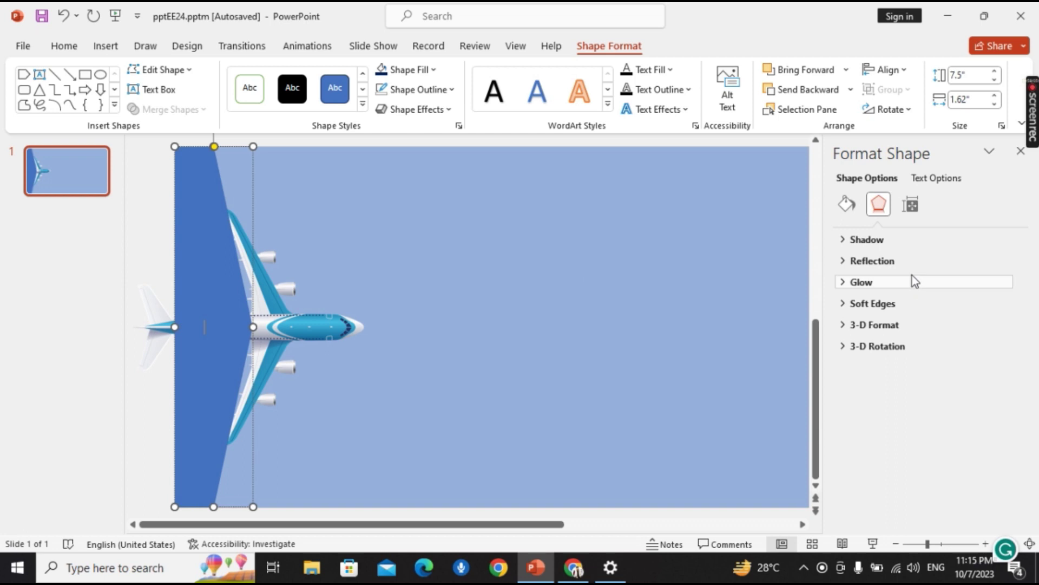
{"action": "left_click", "coordinate": [852, 209]}
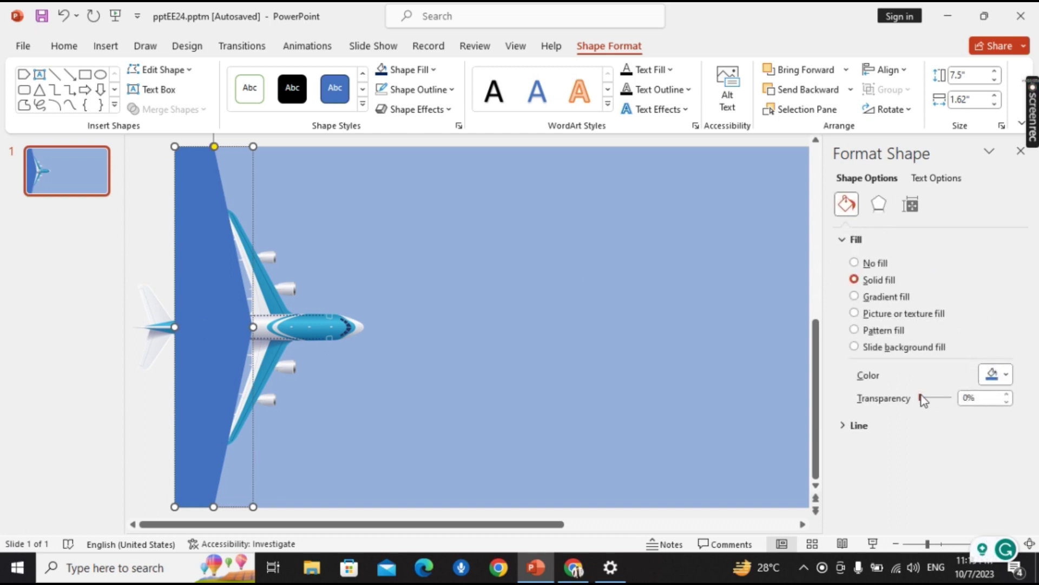
{"action": "left_click_drag", "start_coordinate": [925, 397], "coordinate": [931, 399]}
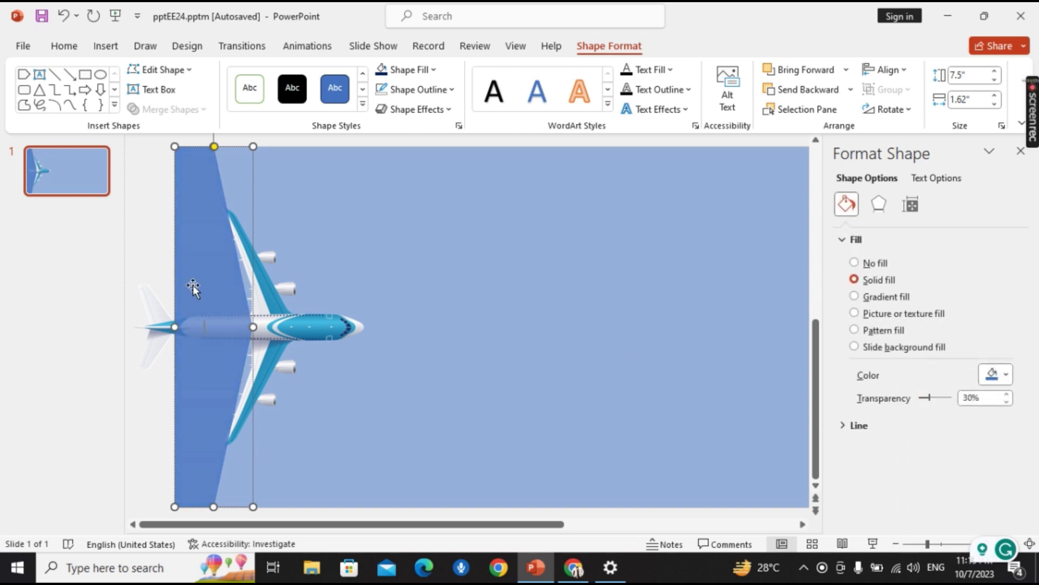
Step: Widen the trapezoid and drag its edit points so its slanted edges trace the wings, 7.52" by 2.4"
{"action": "left_click", "coordinate": [161, 69]}
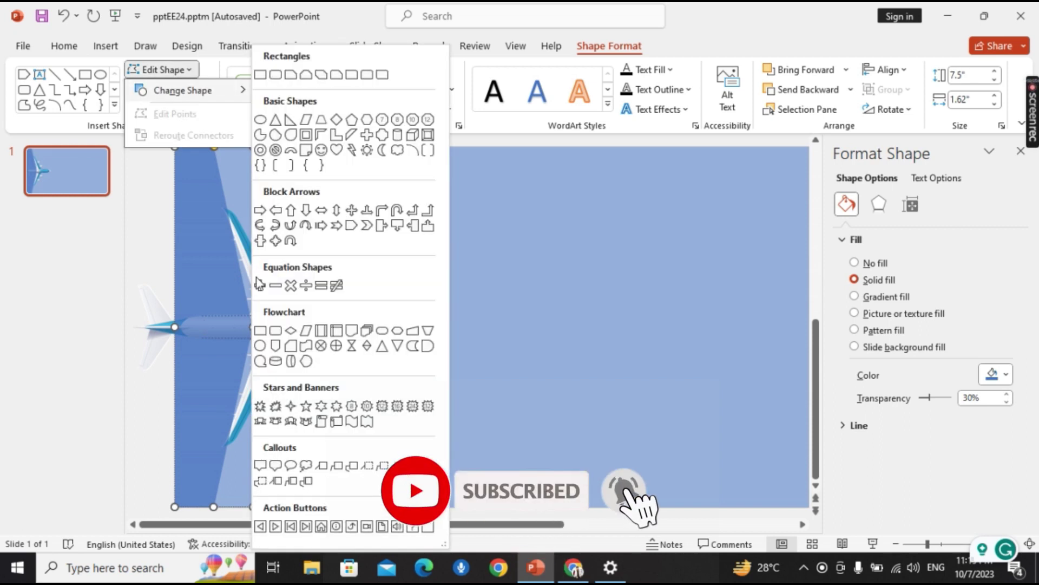
{"action": "left_click", "coordinate": [147, 262]}
{"action": "left_click_drag", "start_coordinate": [253, 327], "coordinate": [263, 327]}
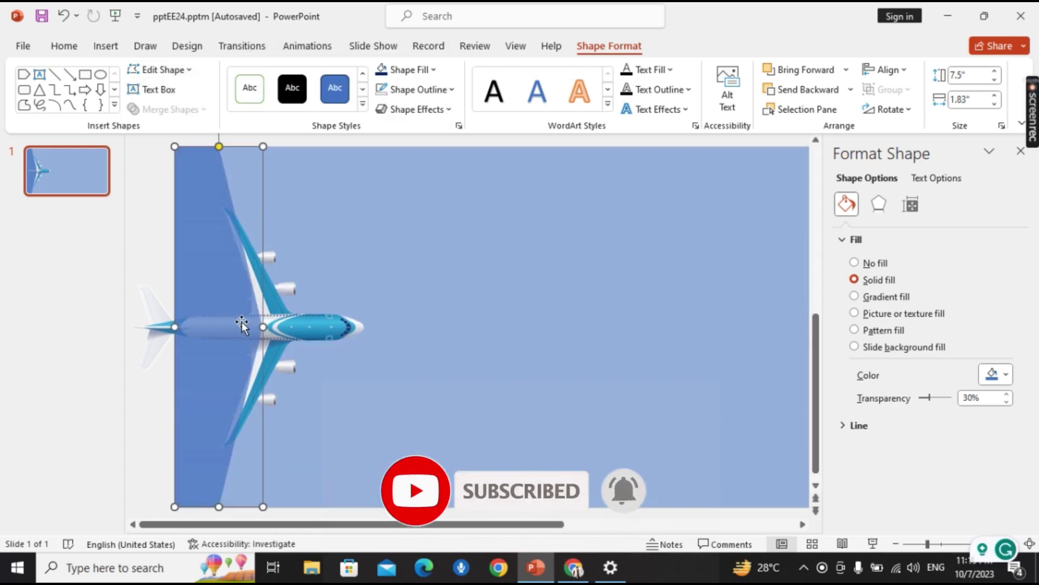
{"action": "left_click", "coordinate": [161, 69]}
{"action": "left_click", "coordinate": [180, 114]}
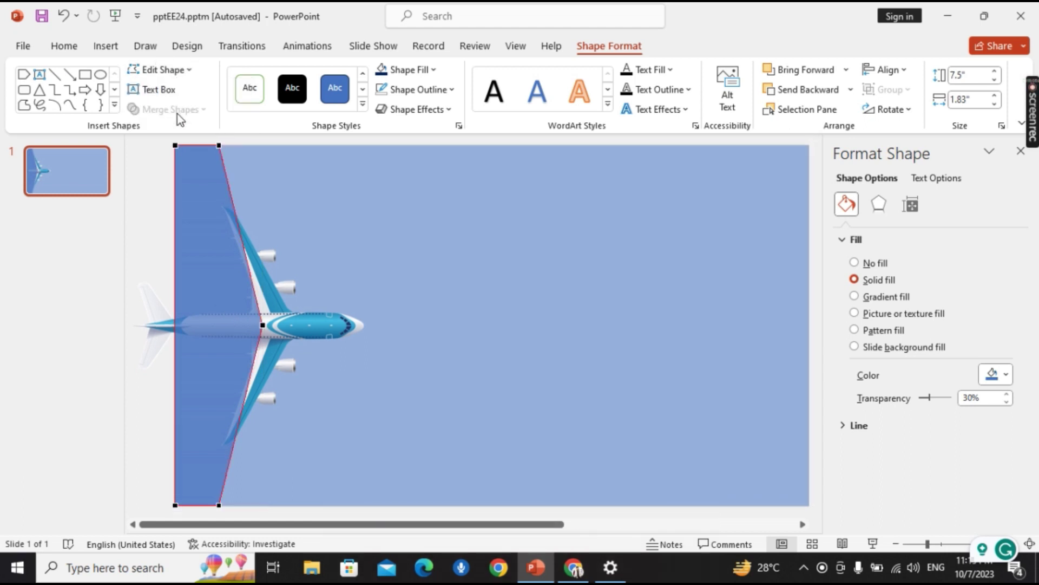
{"action": "left_click", "coordinate": [263, 325]}
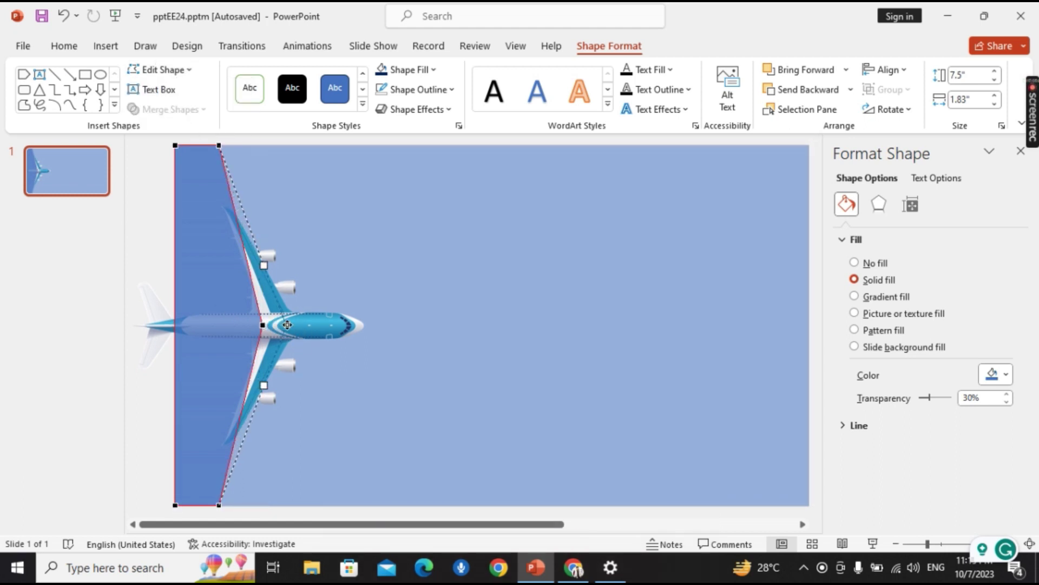
{"action": "left_click_drag", "start_coordinate": [287, 324], "coordinate": [286, 325]}
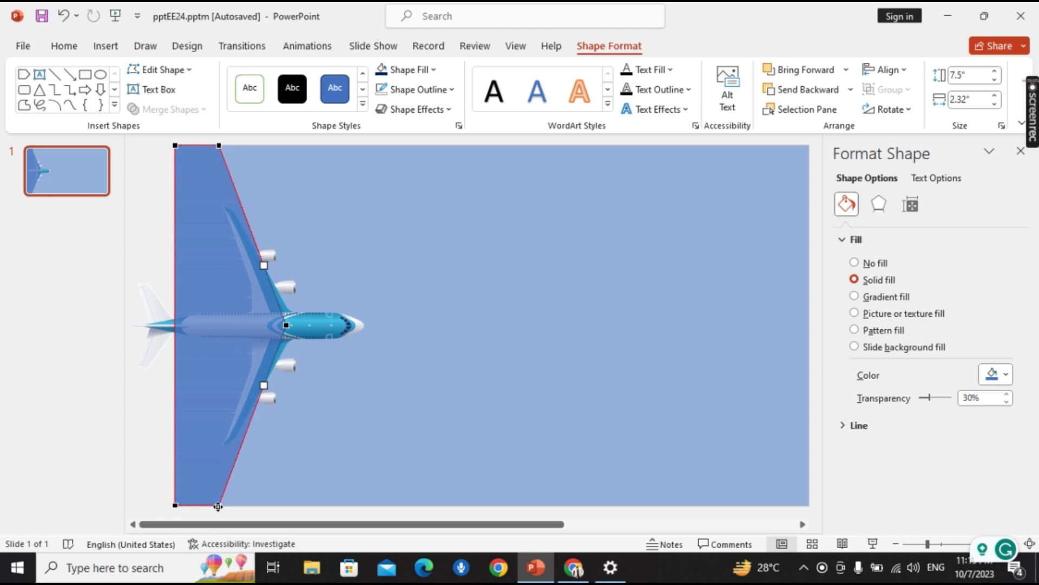
{"action": "left_click_drag", "start_coordinate": [213, 505], "coordinate": [195, 507]}
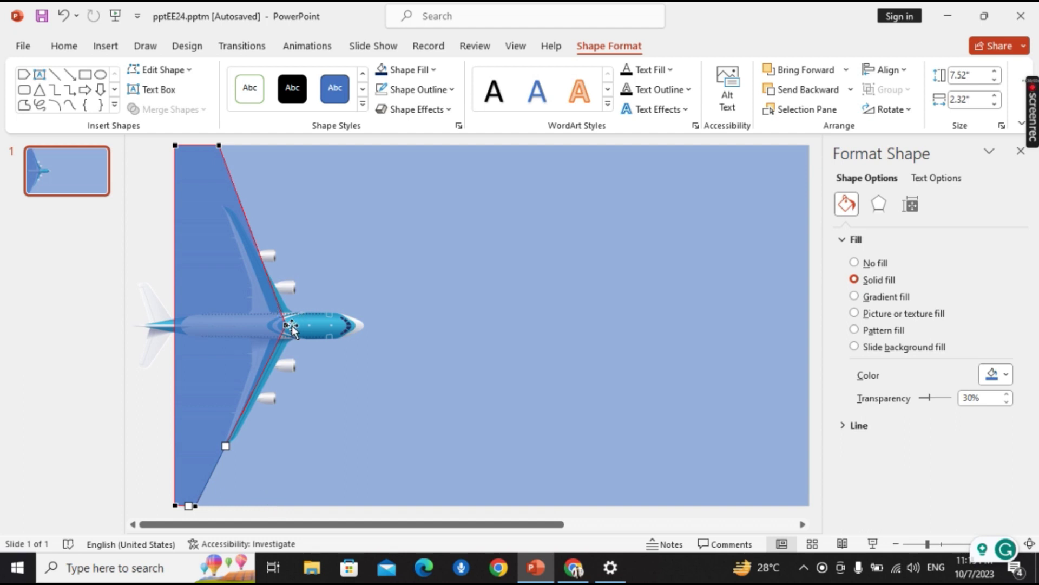
{"action": "left_click_drag", "start_coordinate": [290, 325], "coordinate": [292, 325]}
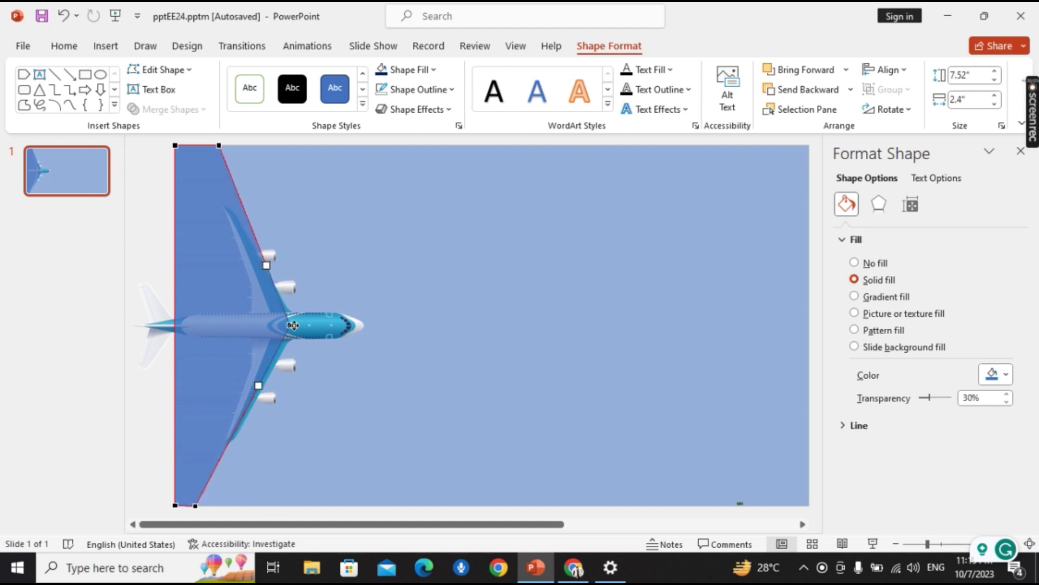
{"action": "left_click_drag", "start_coordinate": [216, 145], "coordinate": [201, 146]}
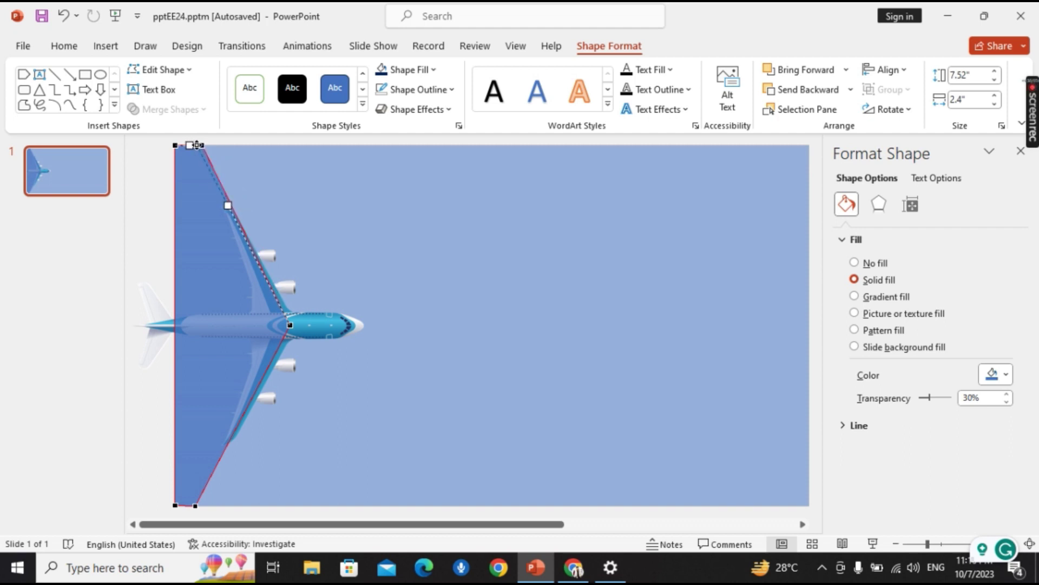
{"action": "left_click_drag", "start_coordinate": [192, 147], "coordinate": [192, 147]}
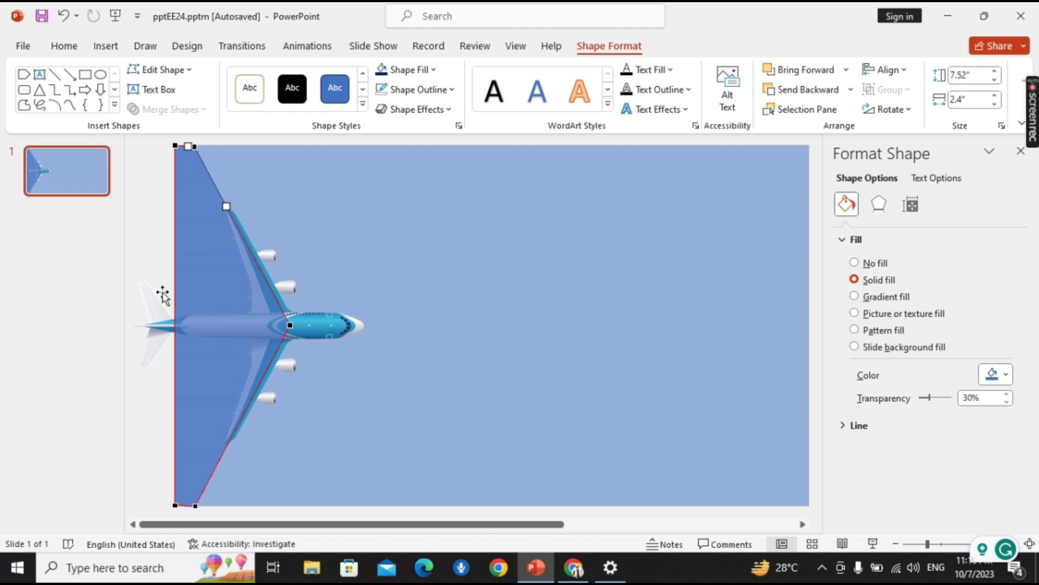
Step: Subtract the trapezoid from the large blue rectangle and set its transparency to 0%
{"action": "left_click", "coordinate": [142, 236]}
{"action": "left_click", "coordinate": [414, 257]}
{"action": "left_click", "coordinate": [281, 265], "text": "shift"}
{"action": "left_click", "coordinate": [609, 46]}
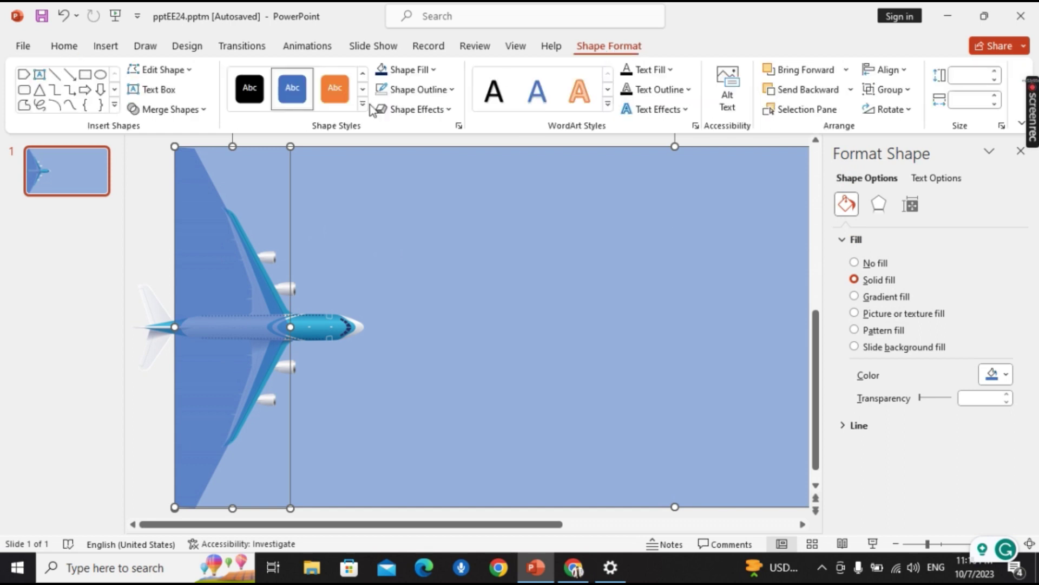
{"action": "left_click", "coordinate": [181, 111]}
{"action": "left_click", "coordinate": [170, 215]}
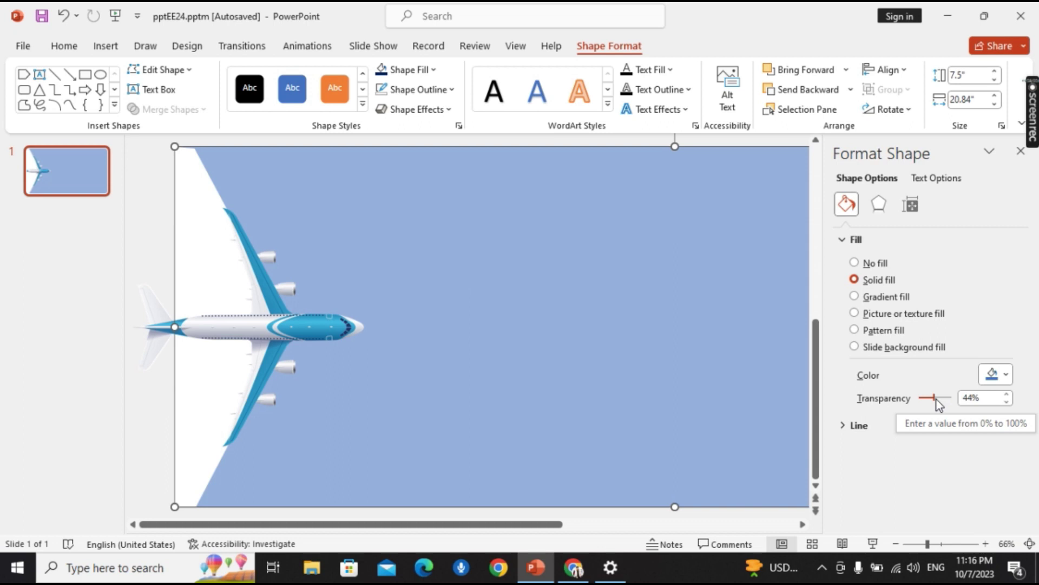
{"action": "left_click_drag", "start_coordinate": [936, 399], "coordinate": [914, 403]}
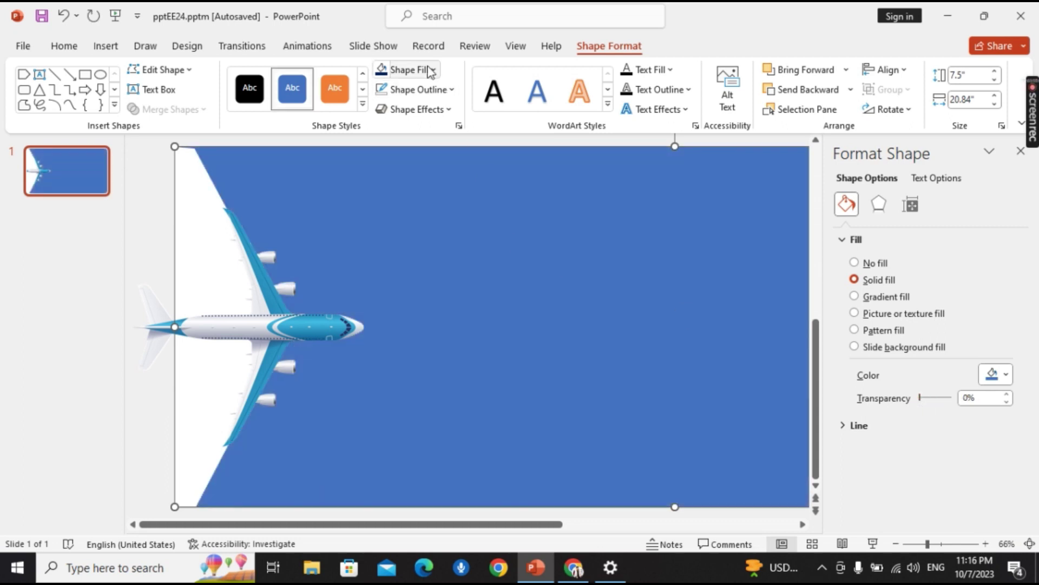
Step: Fill the large shape with the airplane's light blue using the eyedropper
{"action": "left_click", "coordinate": [1005, 375]}
{"action": "left_click", "coordinate": [953, 352]}
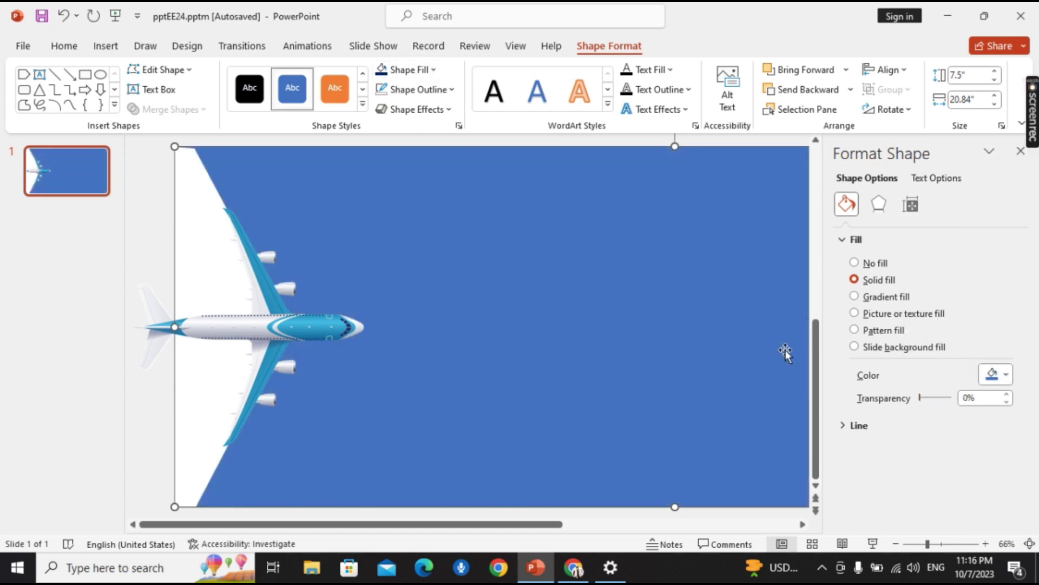
{"action": "left_click", "coordinate": [319, 315]}
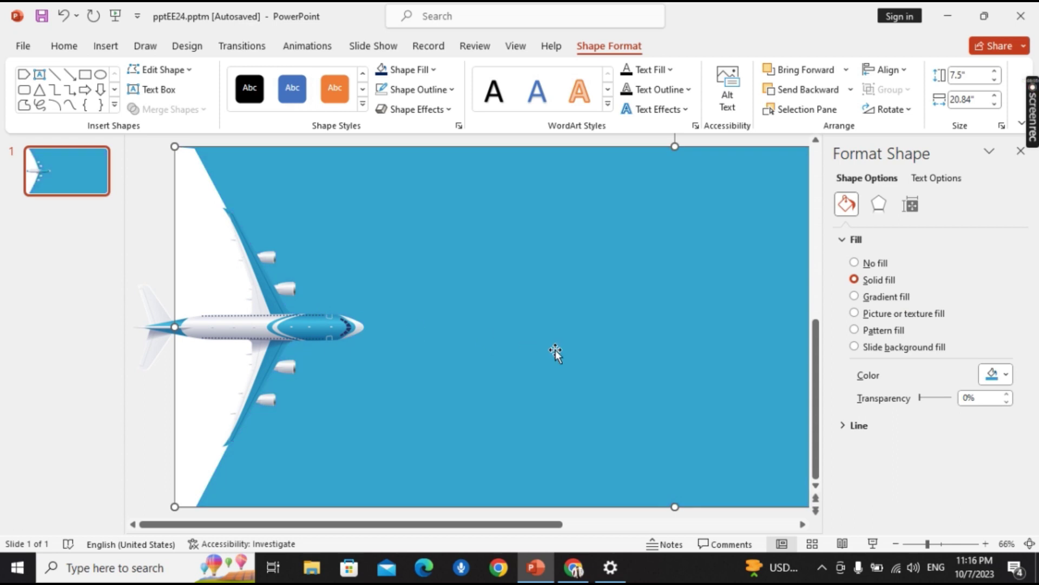
{"action": "right_click", "coordinate": [555, 350]}
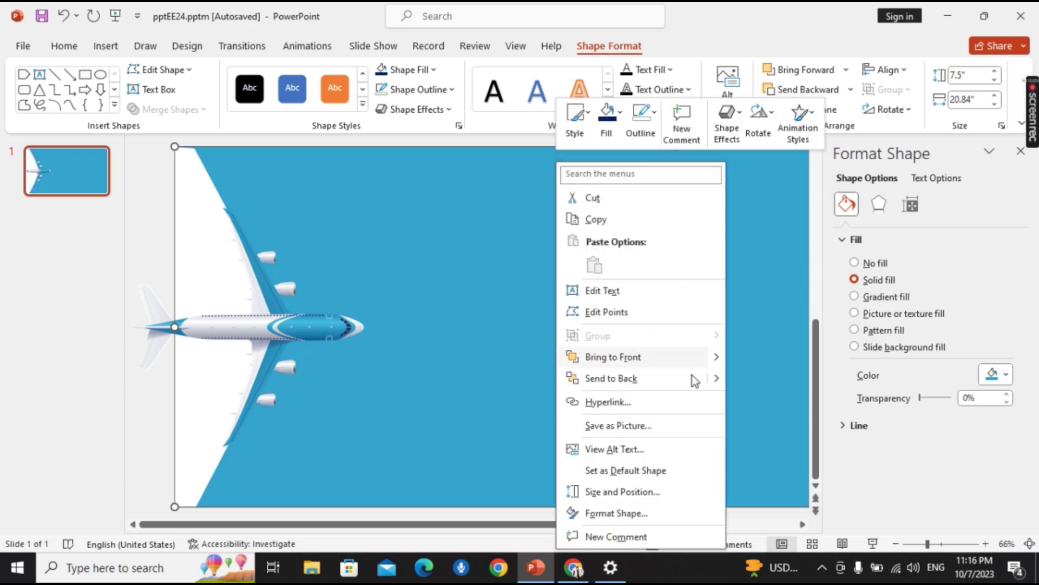
{"action": "left_click", "coordinate": [642, 512]}
Step: Darken the fill twice via More Colors to a deep teal blue (#1A5770)
{"action": "left_click", "coordinate": [1004, 375]}
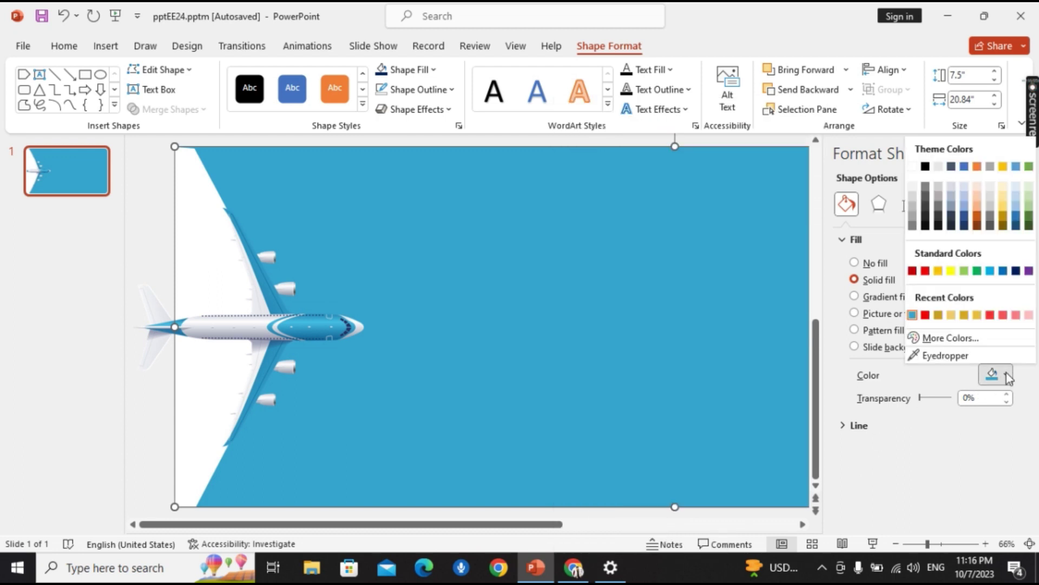
{"action": "left_click", "coordinate": [966, 339]}
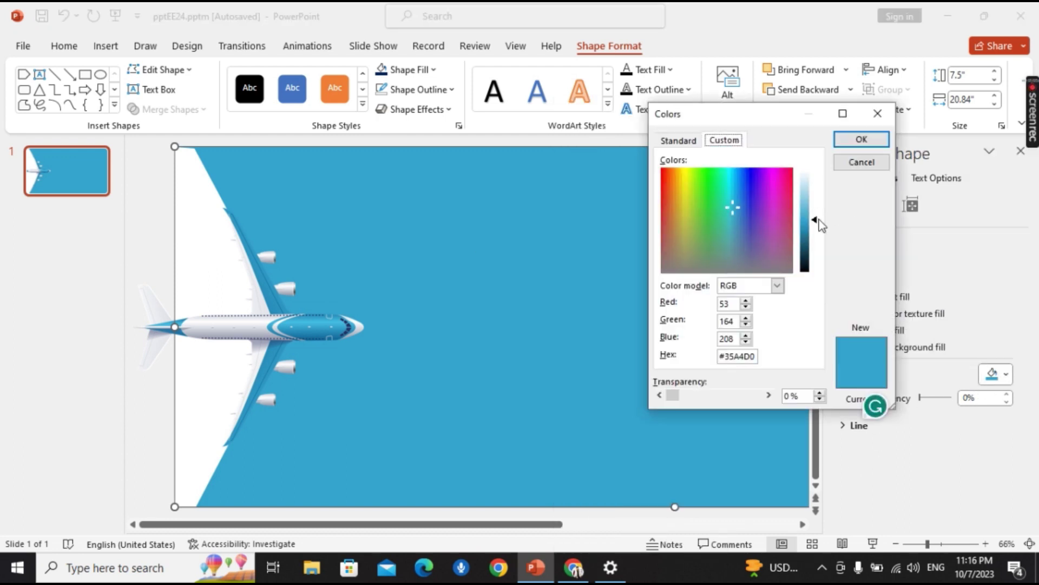
{"action": "left_click_drag", "start_coordinate": [816, 220], "coordinate": [816, 227]}
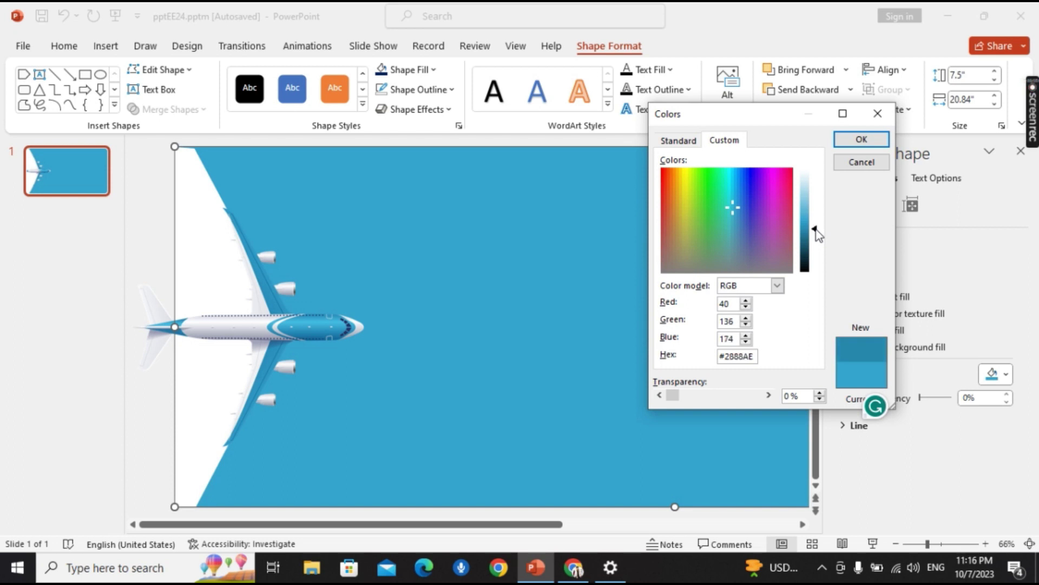
{"action": "key", "text": "Return"}
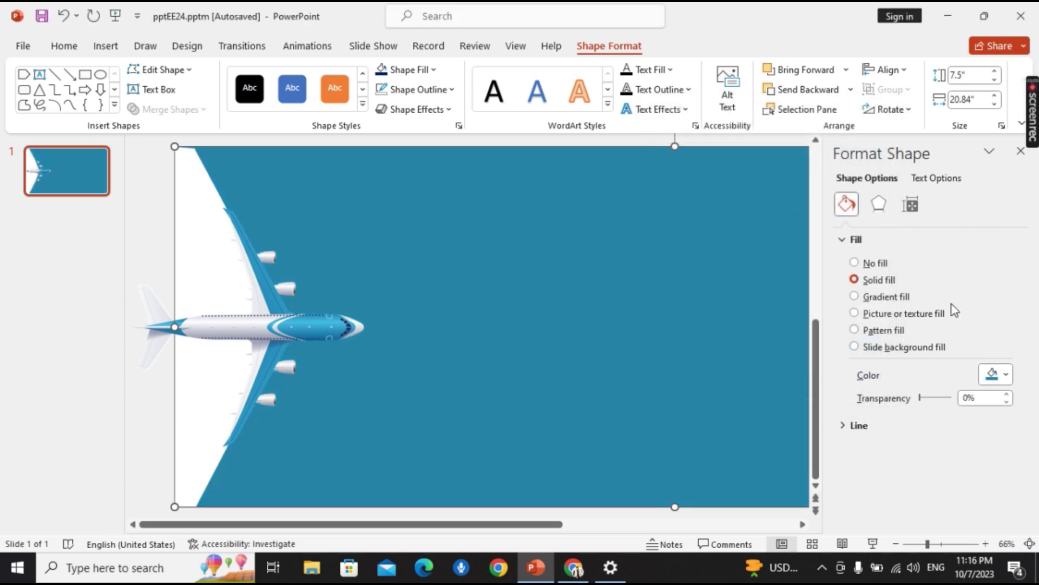
{"action": "left_click", "coordinate": [1008, 374]}
{"action": "left_click", "coordinate": [964, 332]}
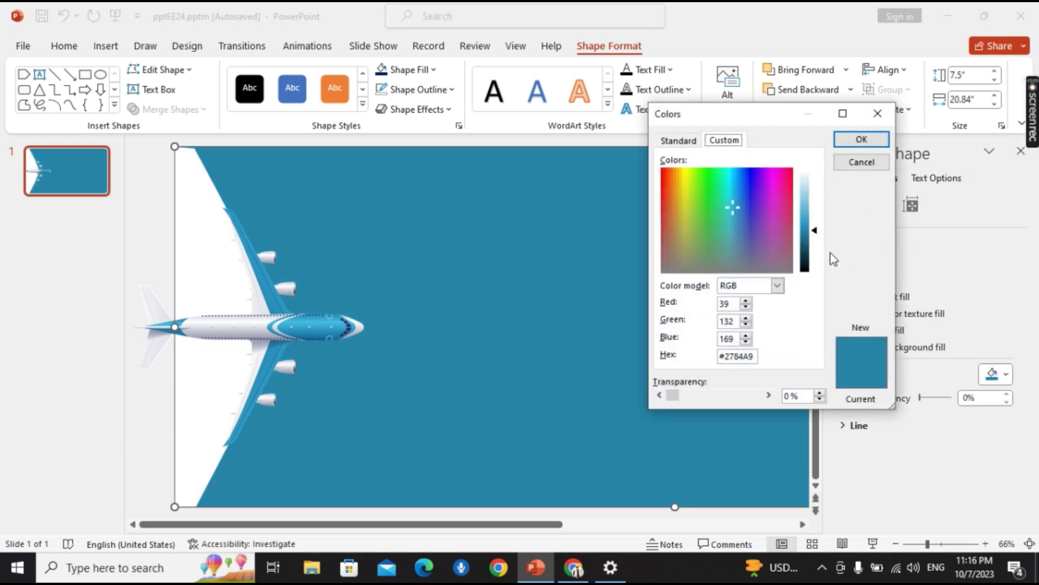
{"action": "left_click_drag", "start_coordinate": [816, 229], "coordinate": [816, 254]}
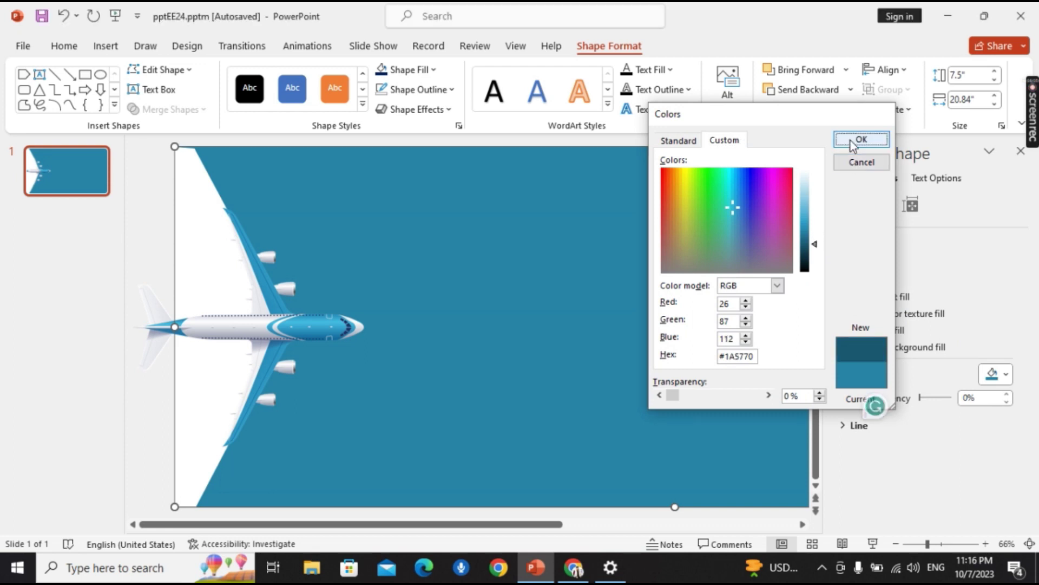
{"action": "left_click", "coordinate": [850, 141]}
{"action": "left_click", "coordinate": [198, 221]}
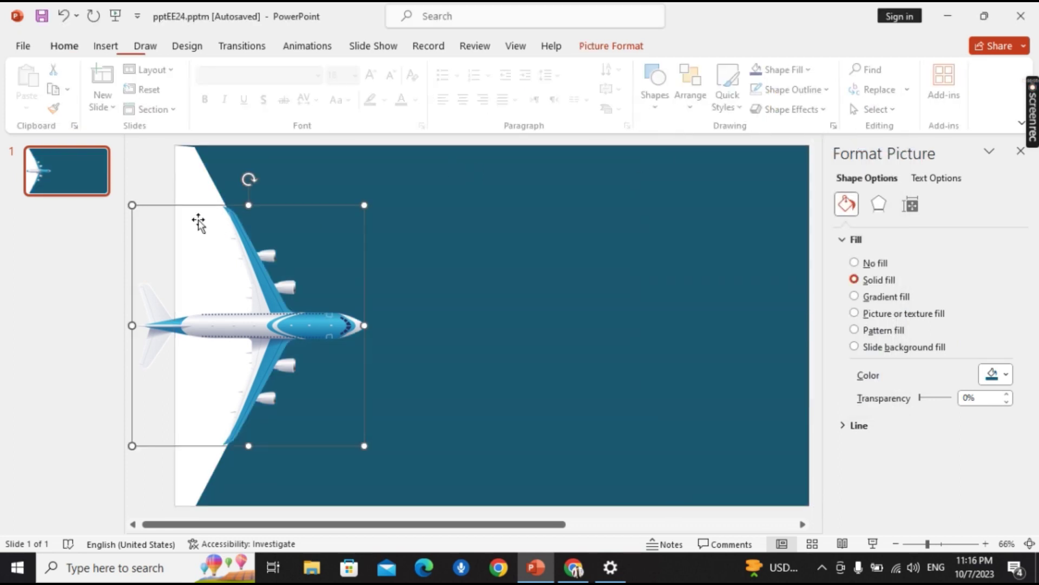
{"action": "left_click", "coordinate": [192, 196]}
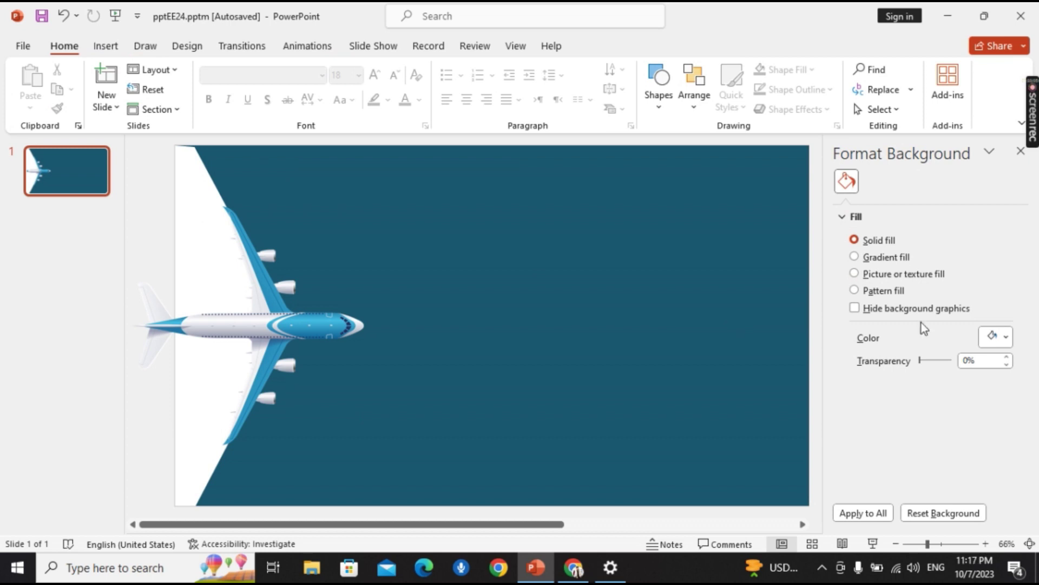
Step: Set the slide background to solid red, then select the airplane and large blue shape together
{"action": "left_click", "coordinate": [1006, 336]}
{"action": "left_click", "coordinate": [913, 234]}
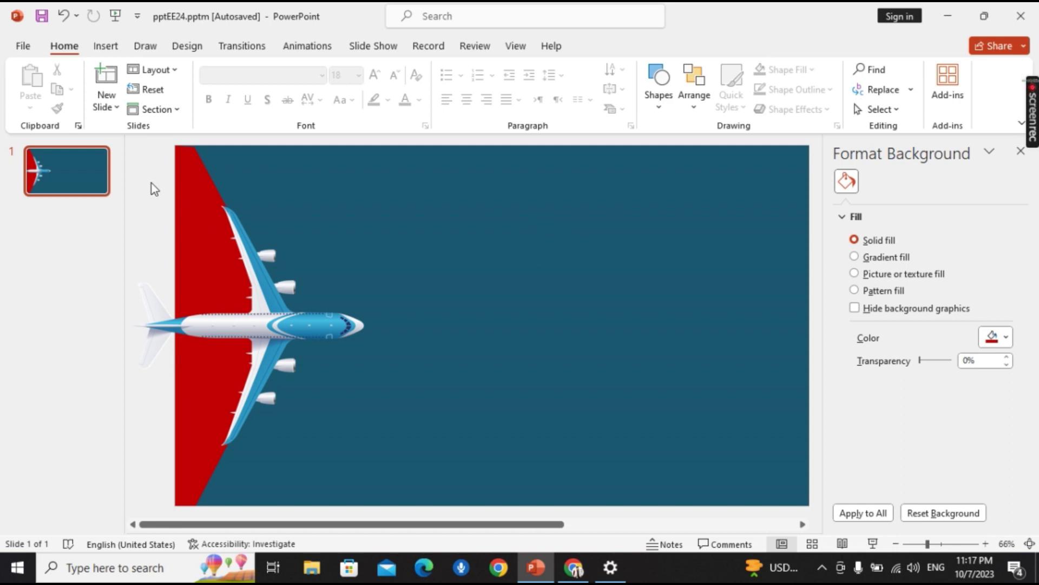
{"action": "left_click", "coordinate": [284, 304]}
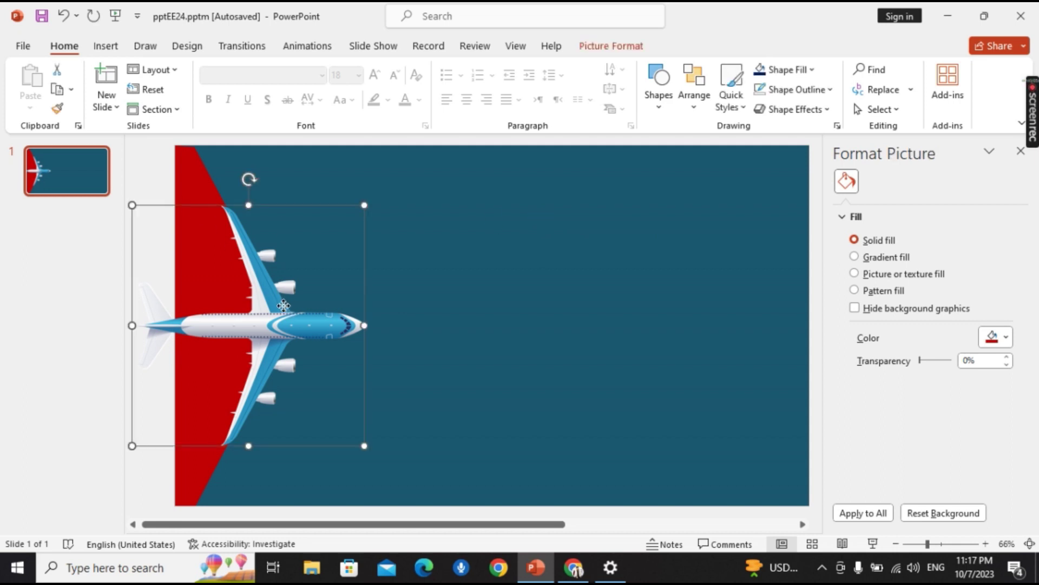
{"action": "left_click", "coordinate": [469, 275], "text": "shift"}
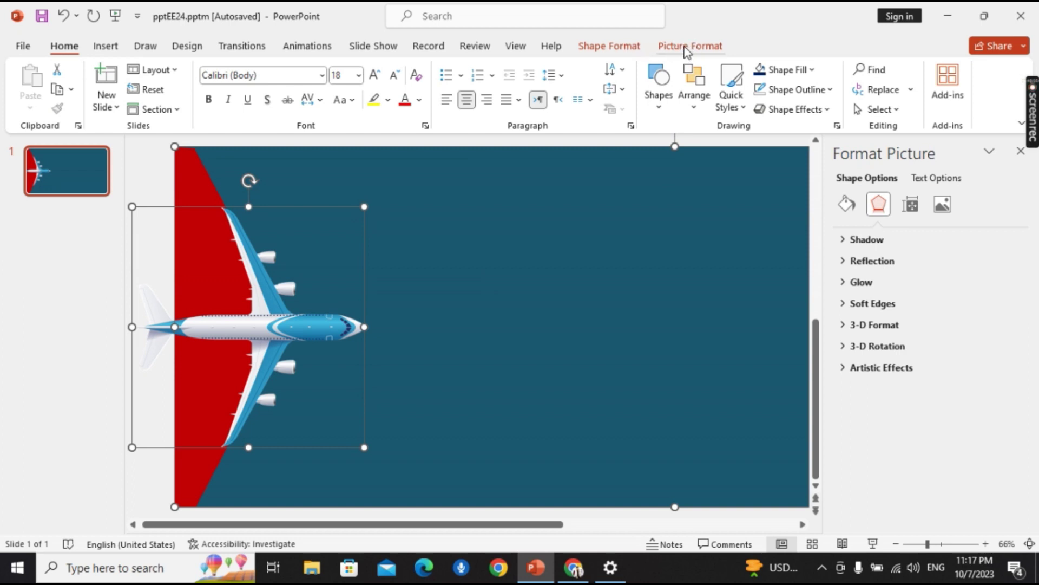
Step: Nudge the airplane and blue shape right so red fills the slide's left half
{"action": "key", "text": "Right"}
{"action": "key", "text": "Right"}
{"action": "key", "text": "Right"}
{"action": "key", "text": "Right"}
{"action": "key", "text": "Right"}
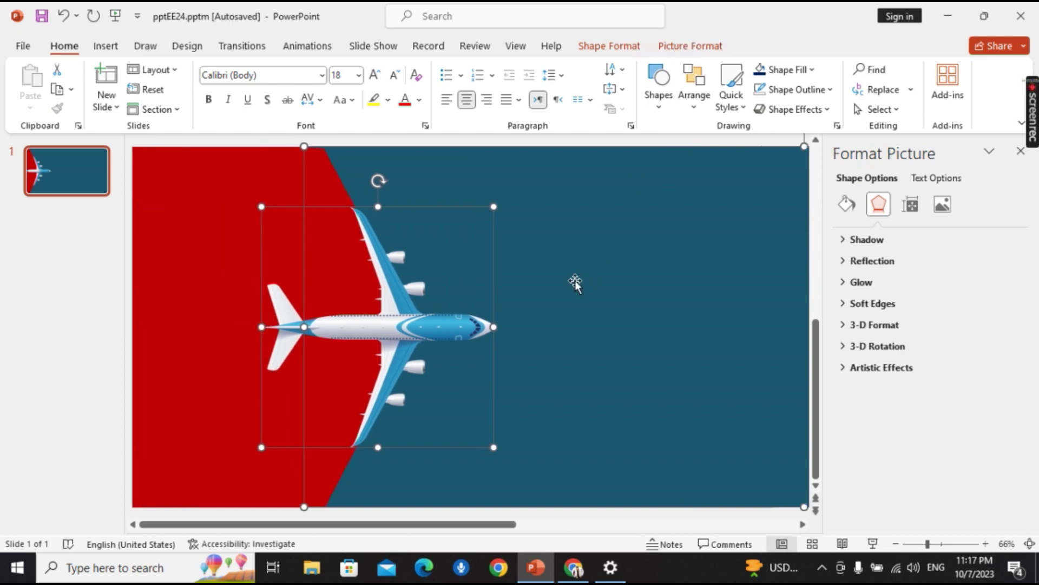
{"action": "key", "text": "Right"}
{"action": "key", "text": "Right"}
{"action": "key", "text": "Right"}
{"action": "key", "text": "Right"}
{"action": "key", "text": "Right"}
{"action": "key", "text": "Right"}
{"action": "key", "text": "Right"}
{"action": "key", "text": "Right"}
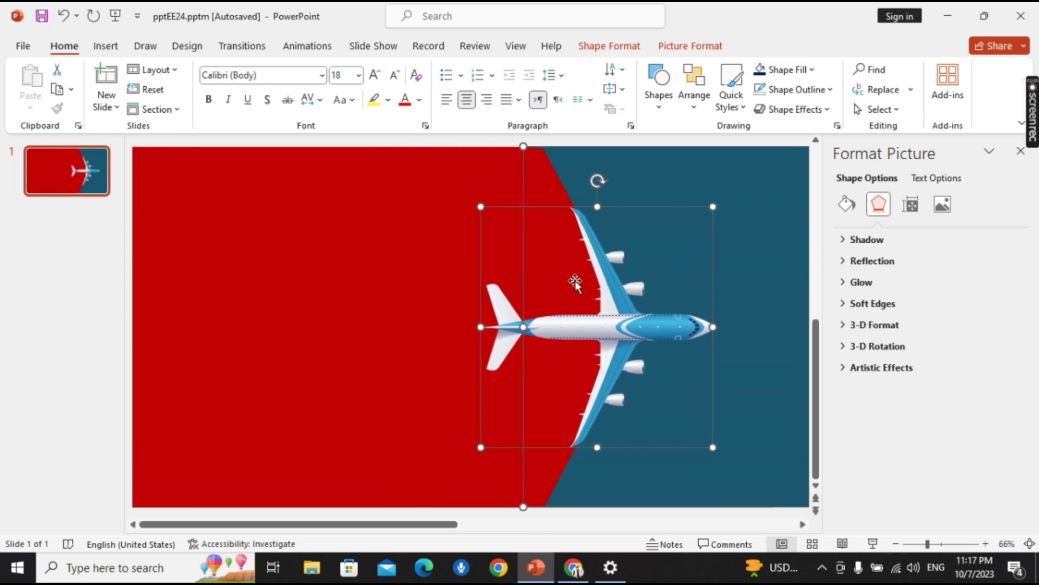
{"action": "key", "text": "Right"}
{"action": "key", "text": "Right"}
{"action": "key", "text": "Right"}
{"action": "key", "text": "Right"}
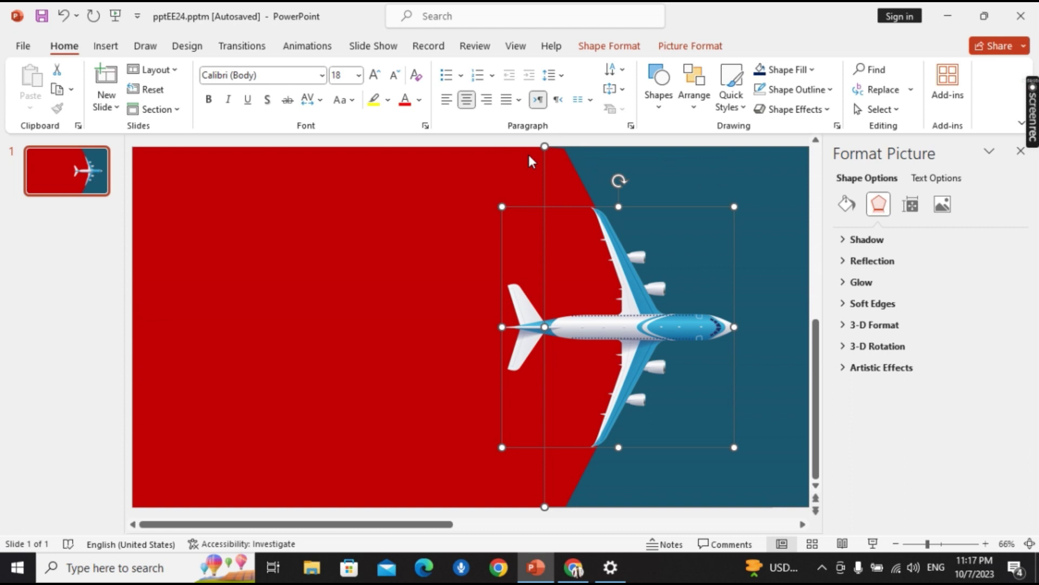
Step: Remove the outline from the large blue shape
{"action": "left_click", "coordinate": [505, 137]}
{"action": "key", "text": "Tab"}
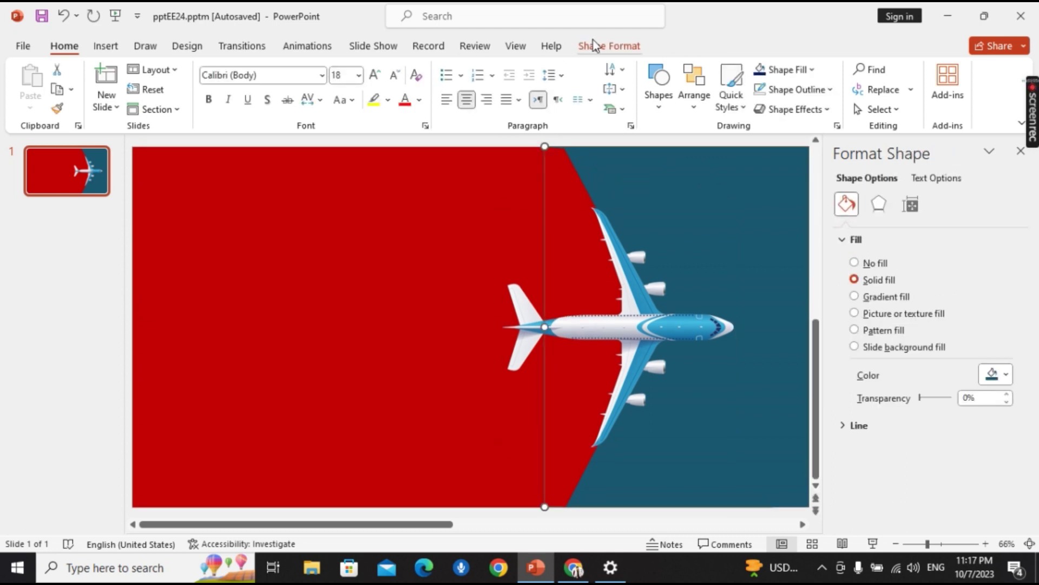
{"action": "left_click", "coordinate": [595, 46]}
{"action": "left_click", "coordinate": [417, 89]}
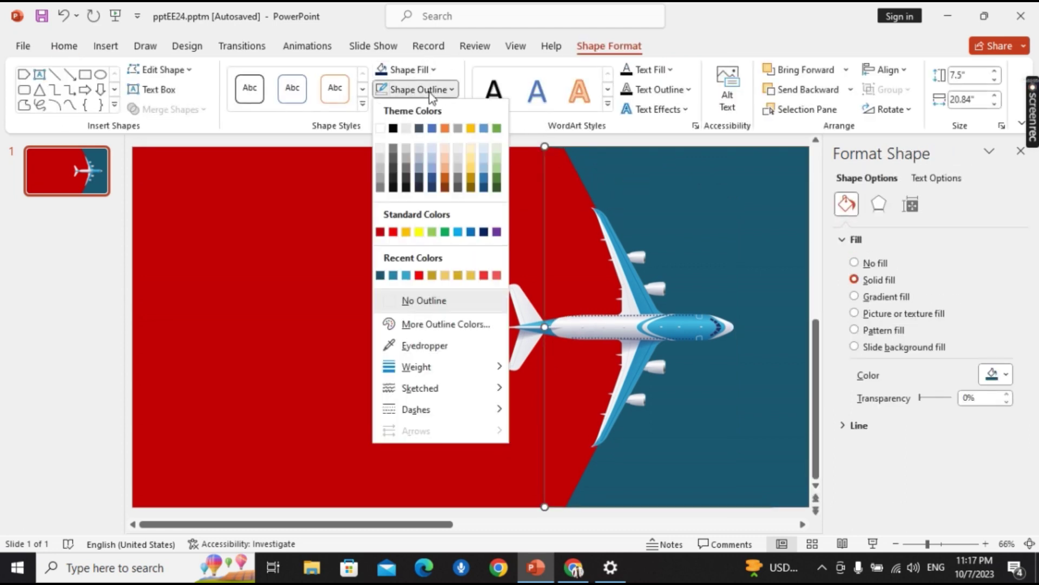
{"action": "left_click", "coordinate": [416, 304]}
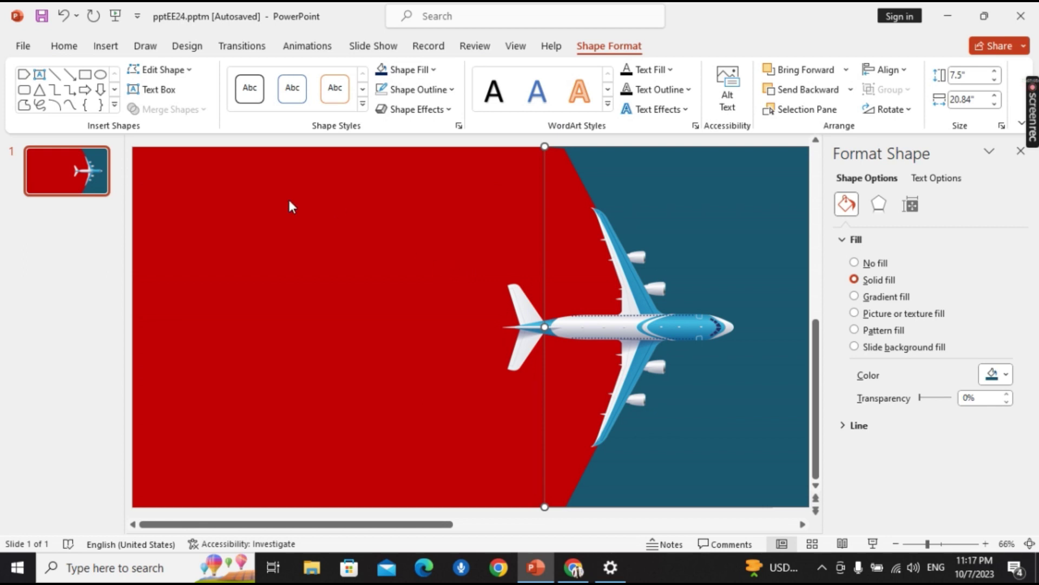
{"action": "left_click", "coordinate": [106, 46]}
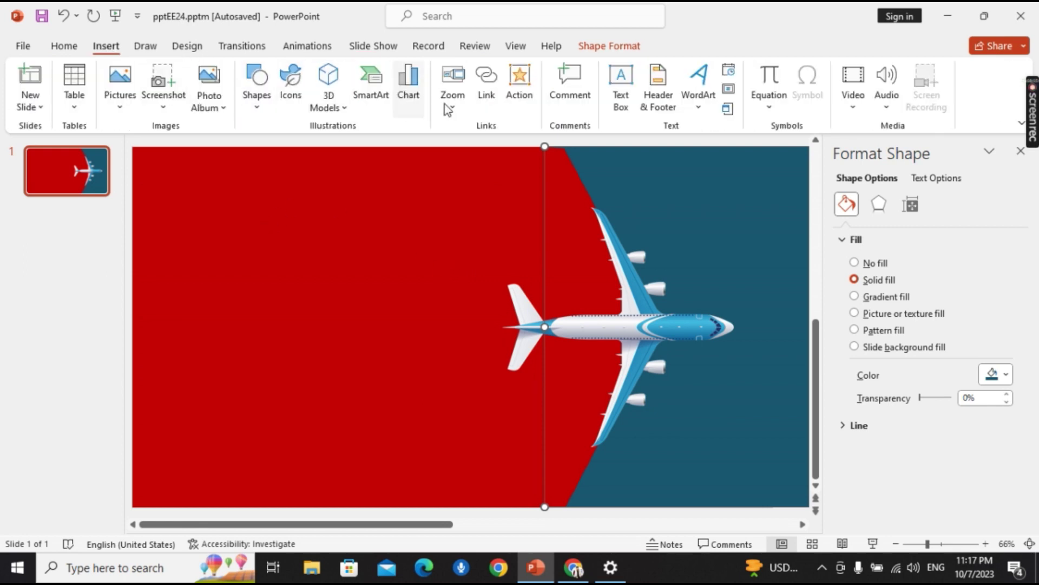
Step: Add a text box reading 'WELCOME to My YouTube Channel' on the red area, level with the airplane
{"action": "left_click", "coordinate": [621, 100]}
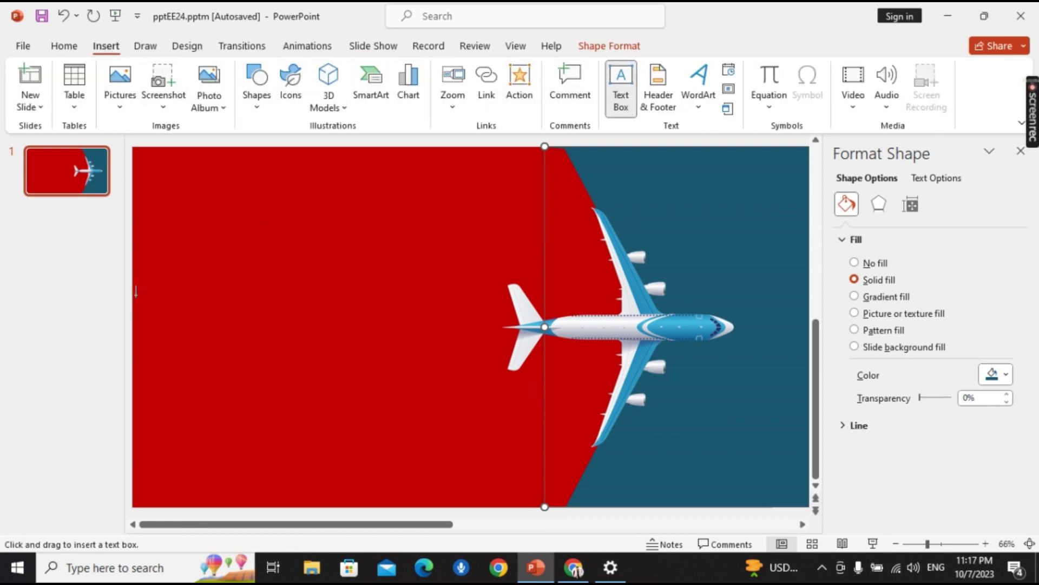
{"action": "left_click_drag", "start_coordinate": [135, 294], "coordinate": [512, 355]}
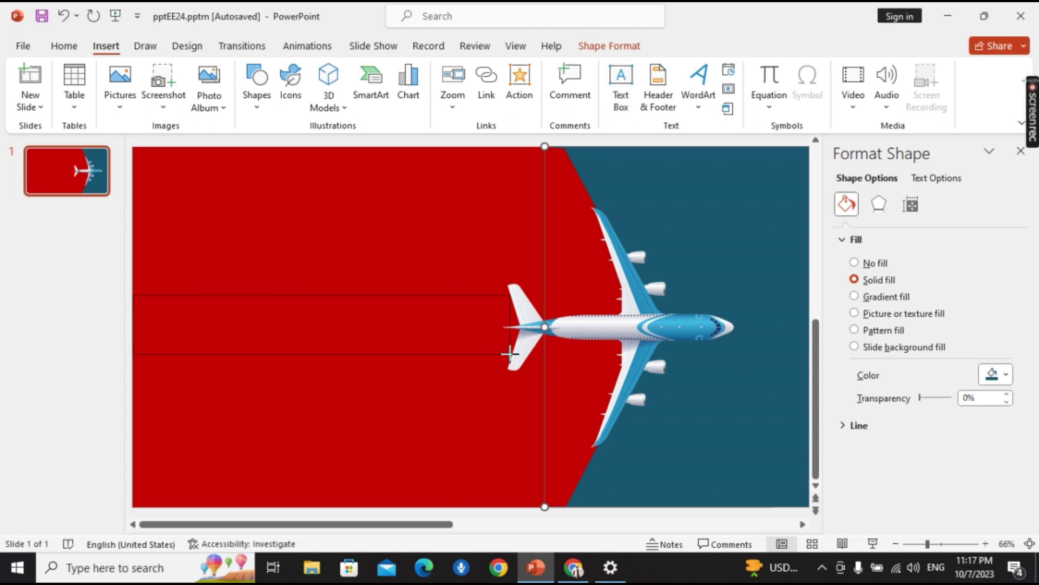
{"action": "type", "text": "W"}
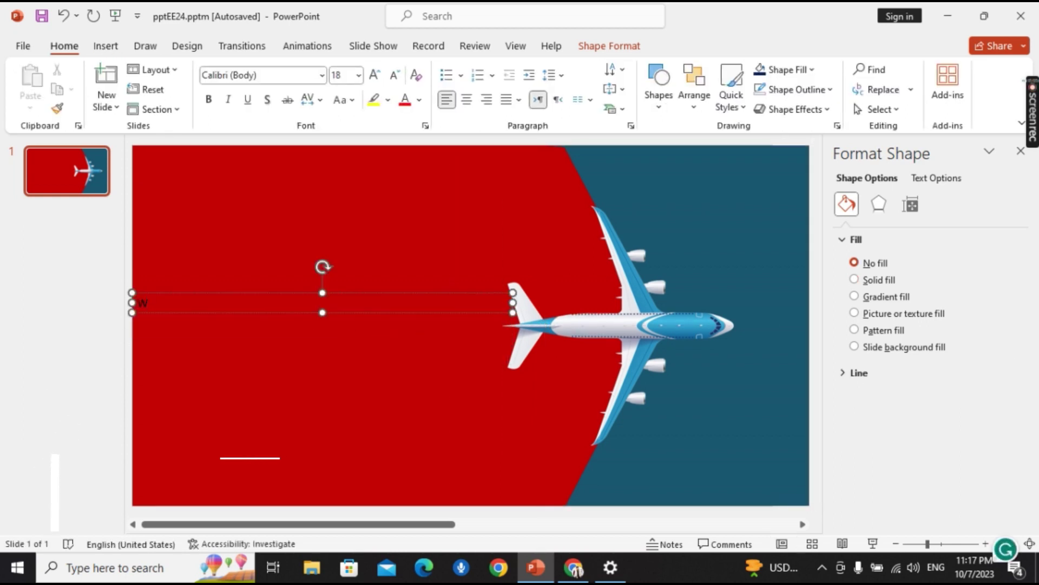
{"action": "type", "text": "ELCOME to My YouTube Channel"}
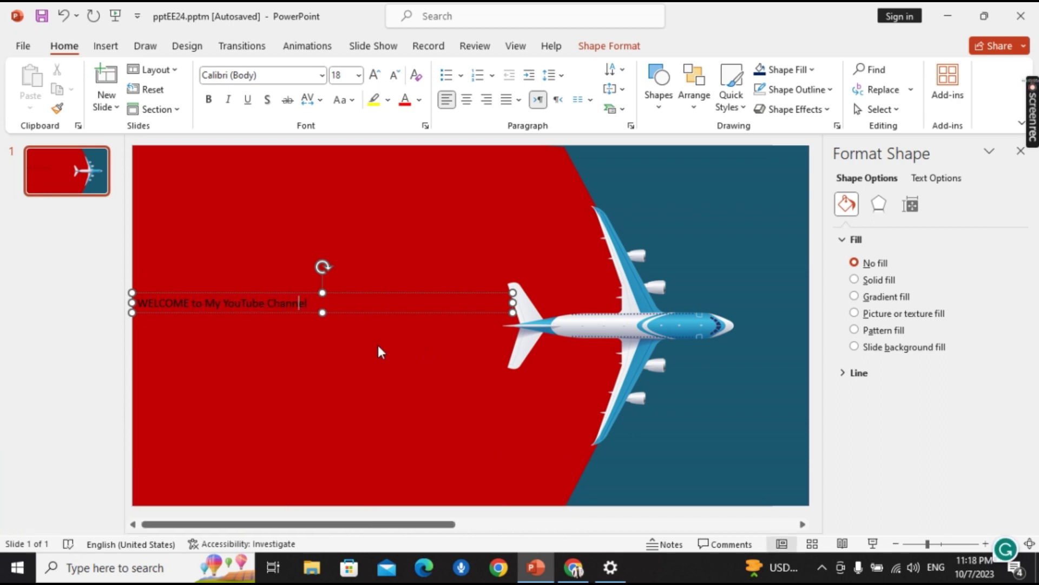
{"action": "left_click_drag", "start_coordinate": [401, 313], "coordinate": [401, 339]}
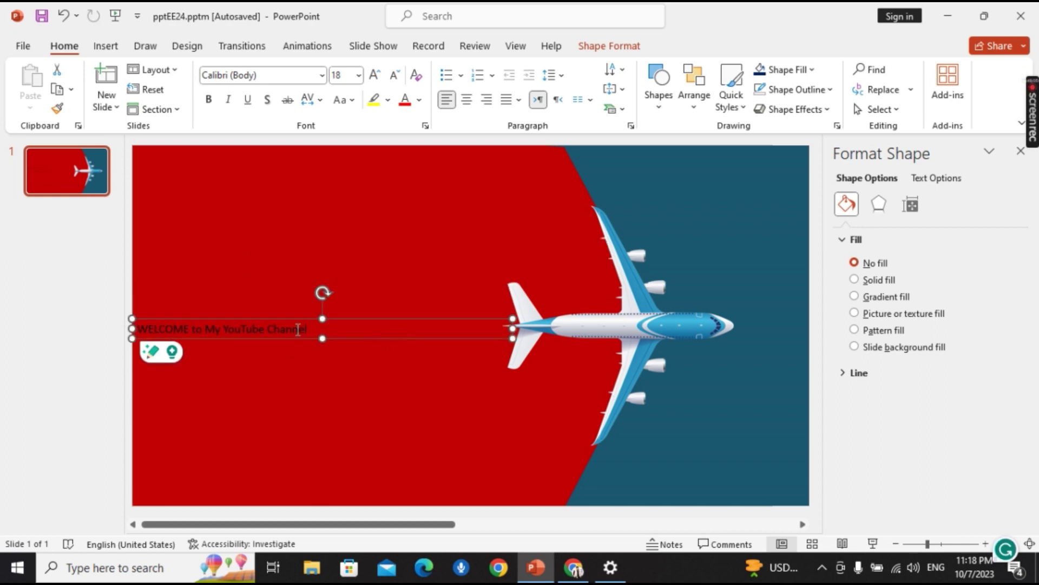
Step: Format the title white Arial Black at 28 pt, then select the airplane and teal shape
{"action": "triple_click", "coordinate": [298, 331]}
{"action": "left_click", "coordinate": [419, 99]}
{"action": "left_click", "coordinate": [408, 140]}
{"action": "left_click", "coordinate": [322, 75]}
{"action": "left_click", "coordinate": [244, 374]}
{"action": "left_click", "coordinate": [372, 74]}
{"action": "left_click", "coordinate": [372, 74]}
{"action": "left_click", "coordinate": [373, 75]}
{"action": "left_click", "coordinate": [428, 318]}
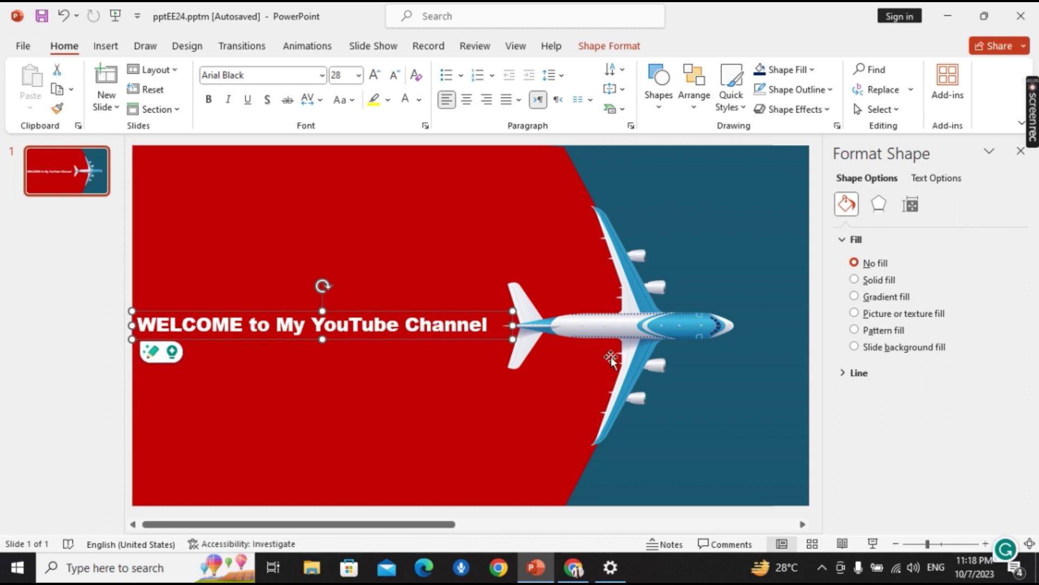
{"action": "left_click", "coordinate": [624, 333]}
{"action": "left_click", "coordinate": [754, 222], "text": "shift"}
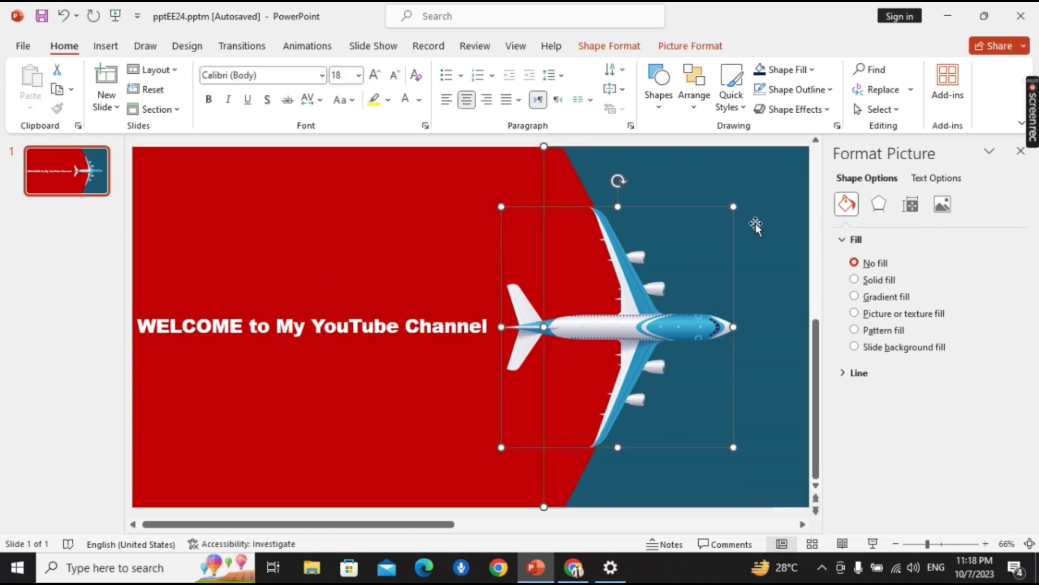
Step: Send the title text box to the back, behind the airplane
{"action": "key", "text": "Left"}
{"action": "key", "text": "Left"}
{"action": "key", "text": "Left"}
{"action": "key", "text": "Left"}
{"action": "key", "text": "Left"}
{"action": "key", "text": "Left"}
{"action": "key", "text": "Left"}
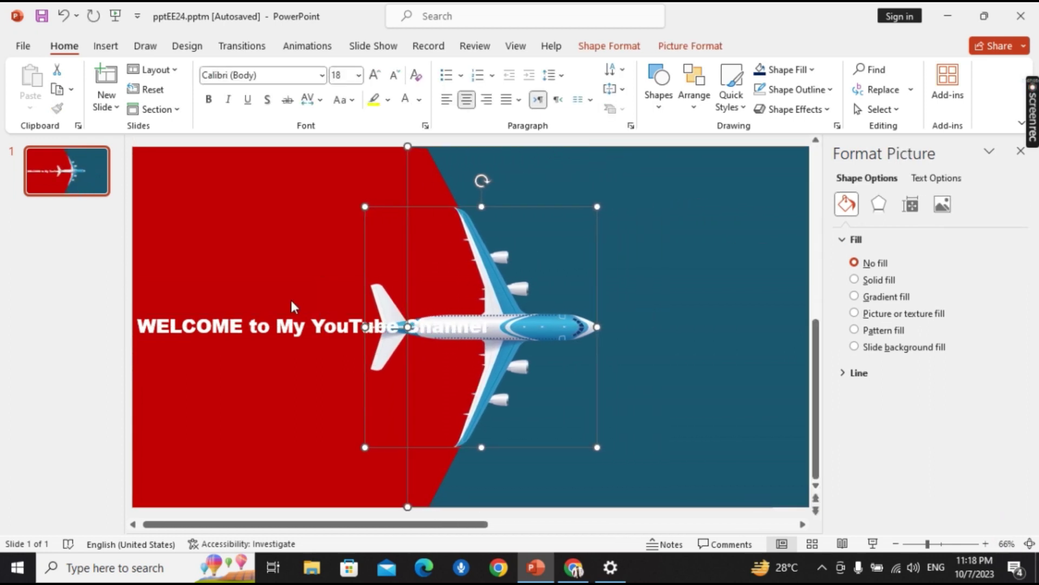
{"action": "double_click", "coordinate": [284, 326]}
{"action": "left_click", "coordinate": [260, 339]}
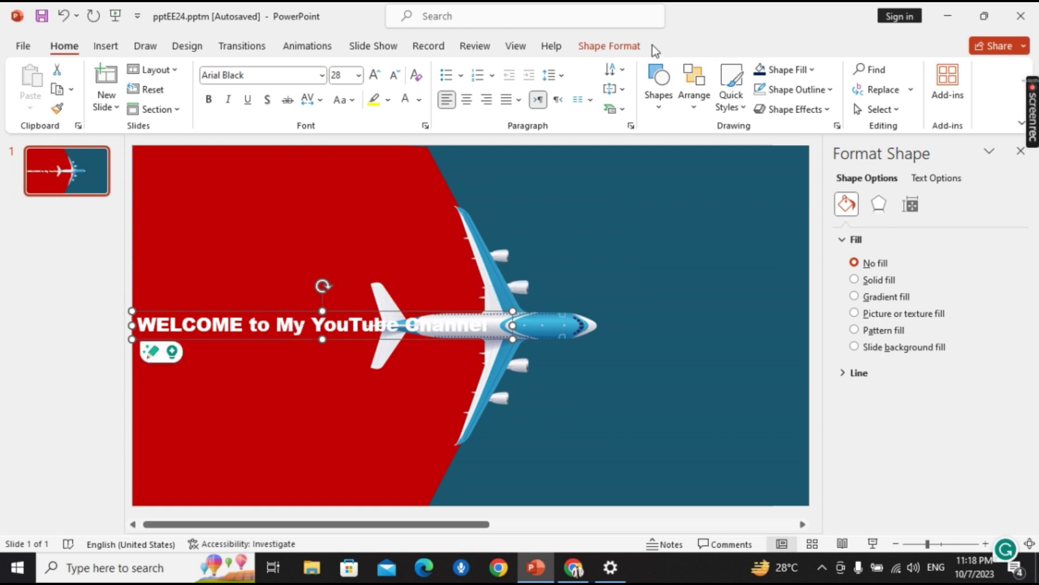
{"action": "left_click", "coordinate": [609, 46]}
{"action": "left_click", "coordinate": [851, 89]}
{"action": "left_click", "coordinate": [850, 109]}
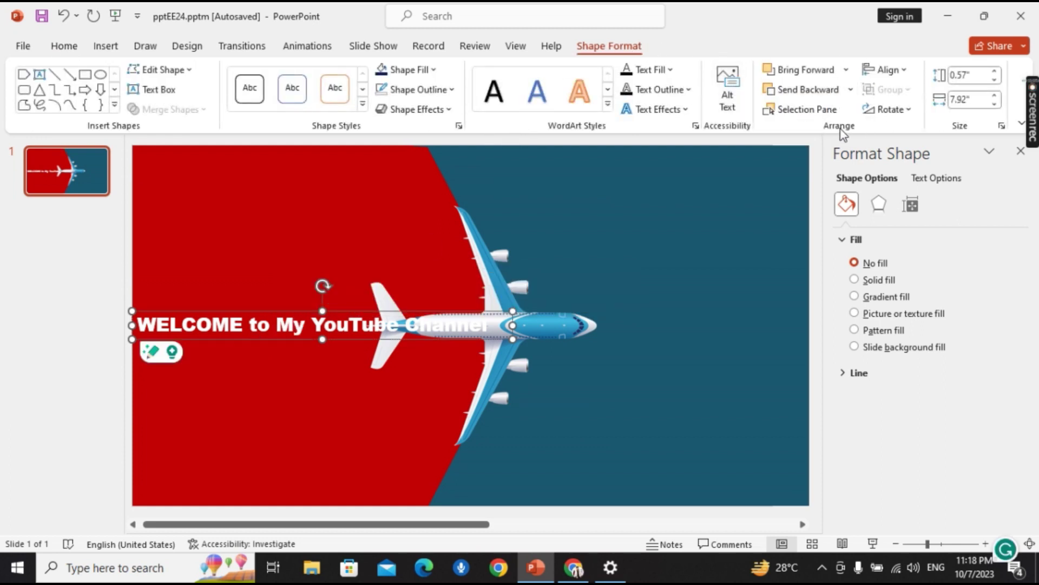
Step: Slide the airplane and teal shape left until teal covers the slide and hides the title
{"action": "left_click", "coordinate": [511, 268]}
{"action": "left_click", "coordinate": [653, 206], "text": "shift"}
{"action": "key", "text": "Left"}
{"action": "key", "text": "Left"}
{"action": "key", "text": "Left"}
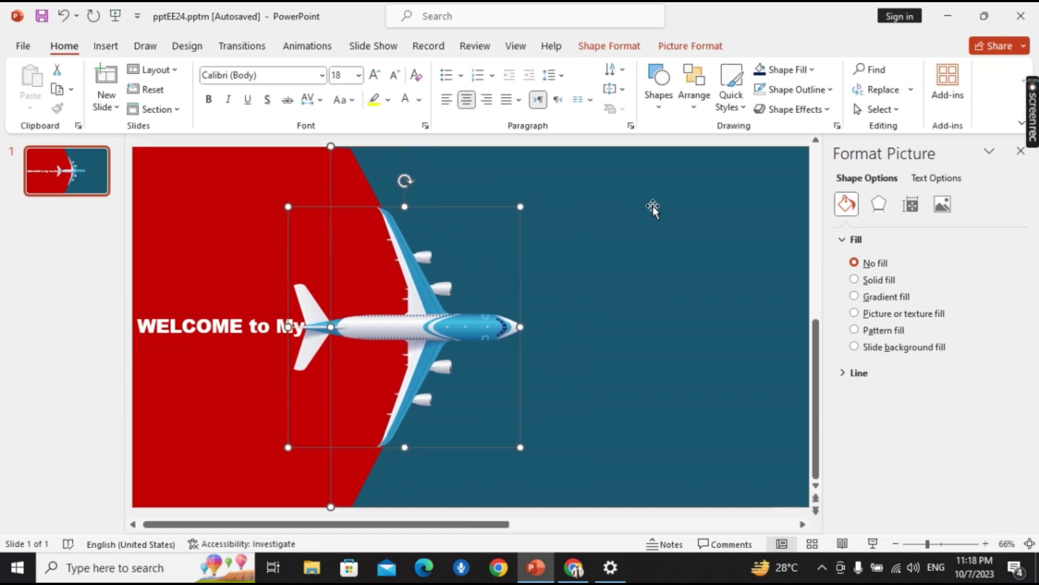
{"action": "key", "text": "Left"}
{"action": "key", "text": "Left"}
{"action": "key", "text": "Left"}
{"action": "key", "text": "Left"}
{"action": "key", "text": "Left"}
{"action": "key", "text": "Left"}
{"action": "key", "text": "Left"}
{"action": "key", "text": "Left"}
{"action": "key", "text": "Left"}
{"action": "key", "text": "Left"}
{"action": "key", "text": "Left"}
{"action": "key", "text": "Left"}
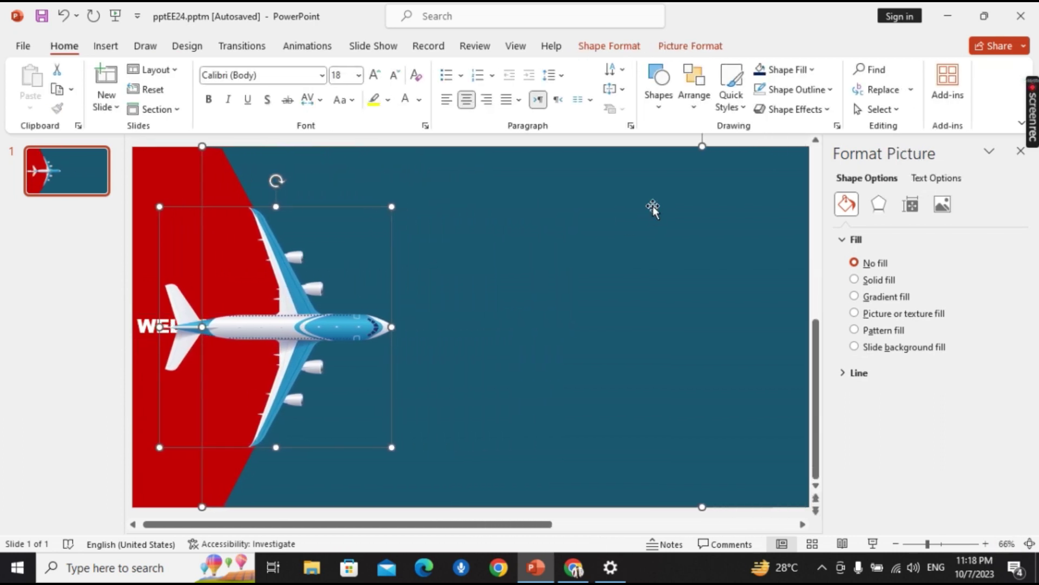
{"action": "key", "text": "Left"}
{"action": "key", "text": "Left"}
{"action": "key", "text": "Left"}
{"action": "key", "text": "Left"}
{"action": "key", "text": "Left"}
{"action": "key", "text": "Left"}
{"action": "key", "text": "Left"}
{"action": "key", "text": "Left"}
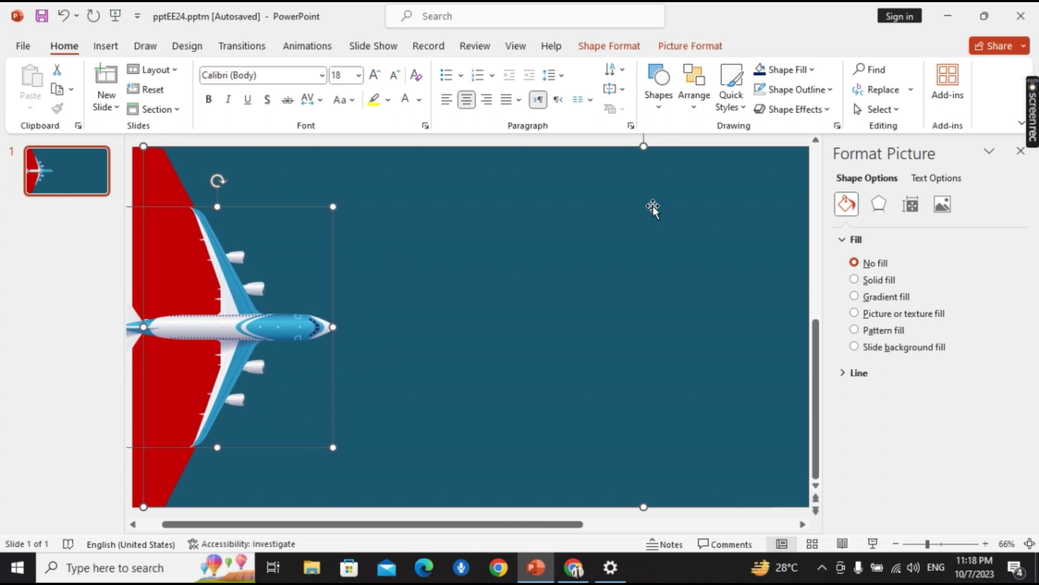
{"action": "key", "text": "Left"}
{"action": "key", "text": "Left"}
{"action": "key", "text": "Left"}
{"action": "key", "text": "Left"}
{"action": "key", "text": "Left"}
{"action": "key", "text": "Left"}
{"action": "key", "text": "Right"}
{"action": "key", "text": "Right"}
{"action": "key", "text": "Right"}
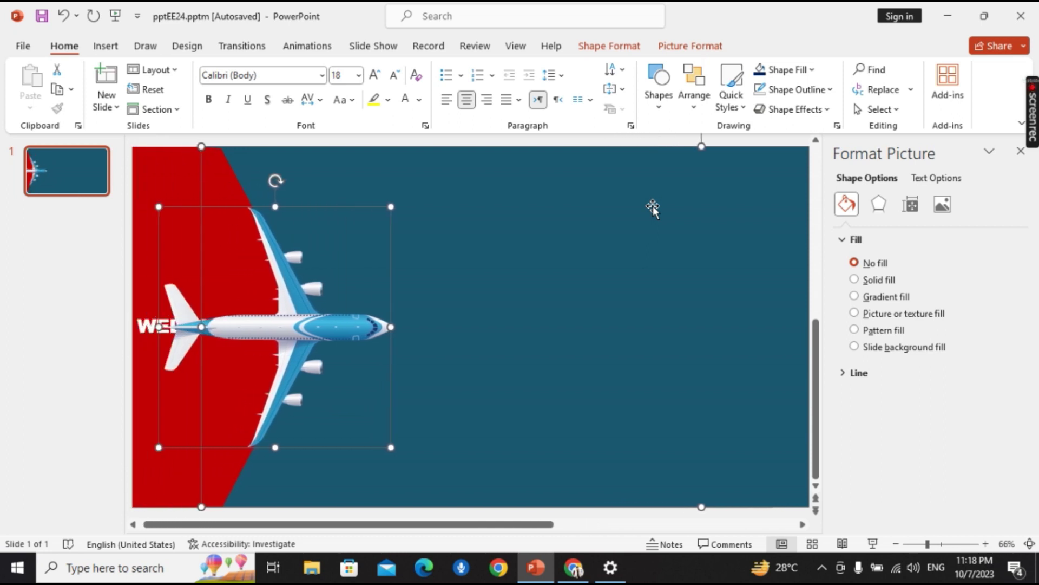
{"action": "key", "text": "Right"}
{"action": "key", "text": "Right"}
{"action": "key", "text": "Right"}
{"action": "key", "text": "Right"}
{"action": "key", "text": "Right"}
{"action": "key", "text": "Right"}
{"action": "key", "text": "Right"}
{"action": "key", "text": "Right"}
{"action": "key", "text": "Right"}
{"action": "key", "text": "Right"}
{"action": "key", "text": "Right"}
{"action": "key", "text": "Right"}
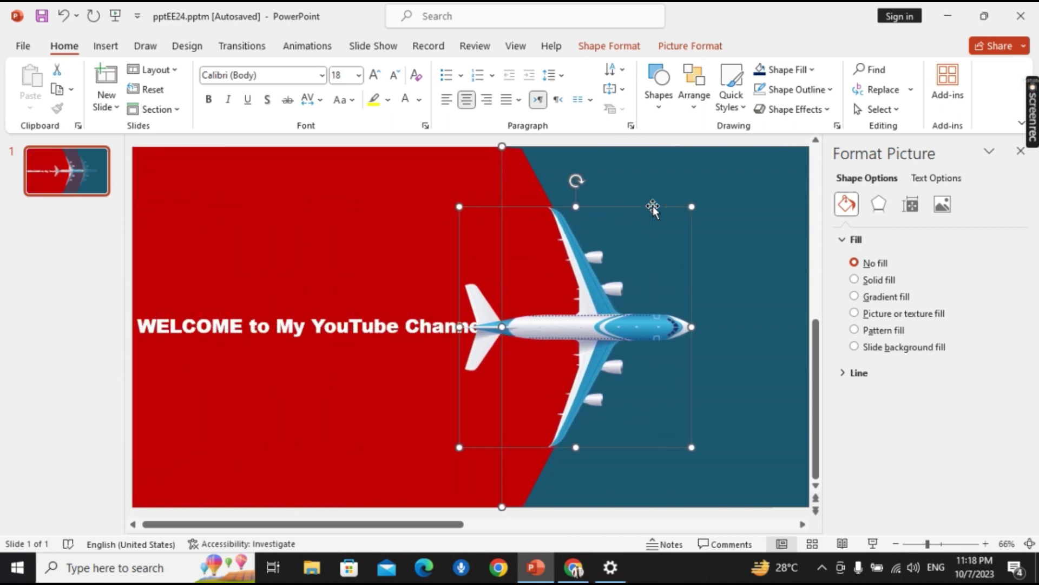
{"action": "key", "text": "Right"}
{"action": "key", "text": "Right"}
{"action": "key", "text": "Right"}
{"action": "key", "text": "Right"}
{"action": "key", "text": "Right"}
{"action": "key", "text": "Right"}
{"action": "key", "text": "Right"}
{"action": "key", "text": "Right"}
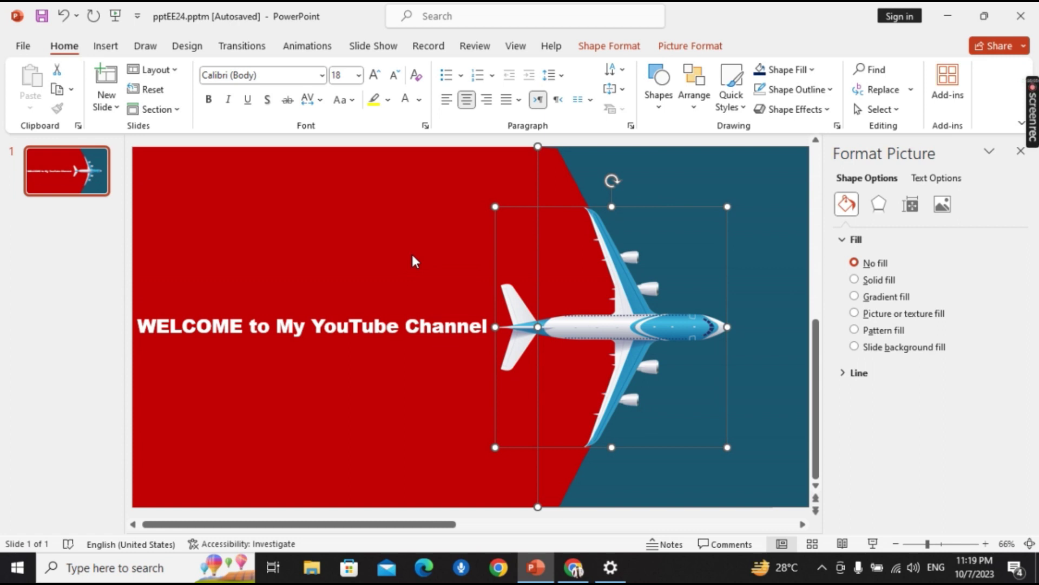
{"action": "key", "text": "Left"}
{"action": "key", "text": "Left"}
{"action": "key", "text": "Left"}
{"action": "key", "text": "Left"}
{"action": "key", "text": "Left"}
{"action": "key", "text": "Left"}
{"action": "key", "text": "Left"}
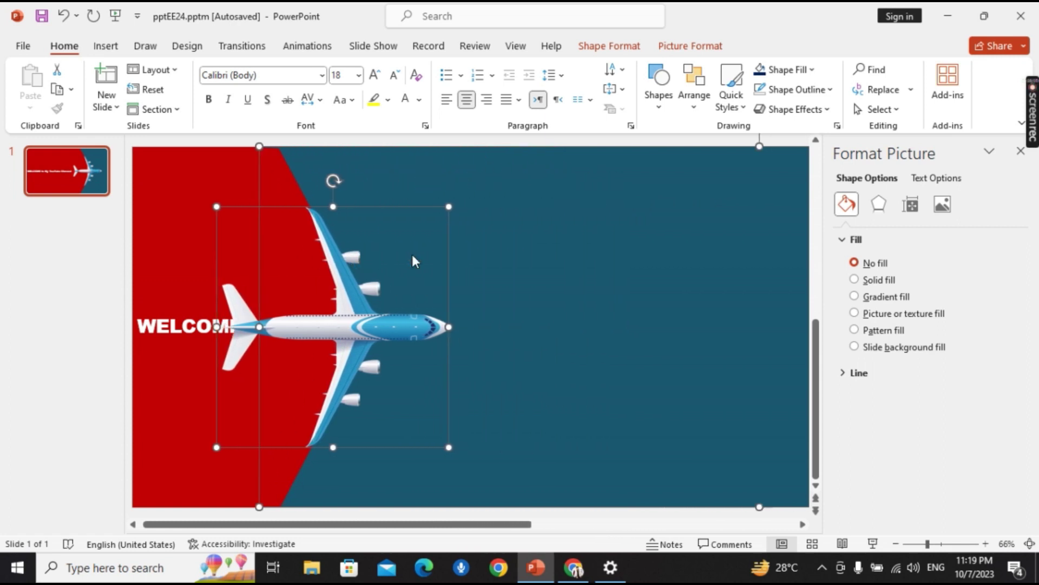
{"action": "key", "text": "Left"}
{"action": "key", "text": "Left"}
{"action": "key", "text": "Left"}
{"action": "key", "text": "Left"}
{"action": "key", "text": "Left"}
{"action": "key", "text": "Left"}
{"action": "key", "text": "Left"}
{"action": "key", "text": "Left"}
{"action": "key", "text": "Left"}
{"action": "key", "text": "Left"}
{"action": "key", "text": "Left"}
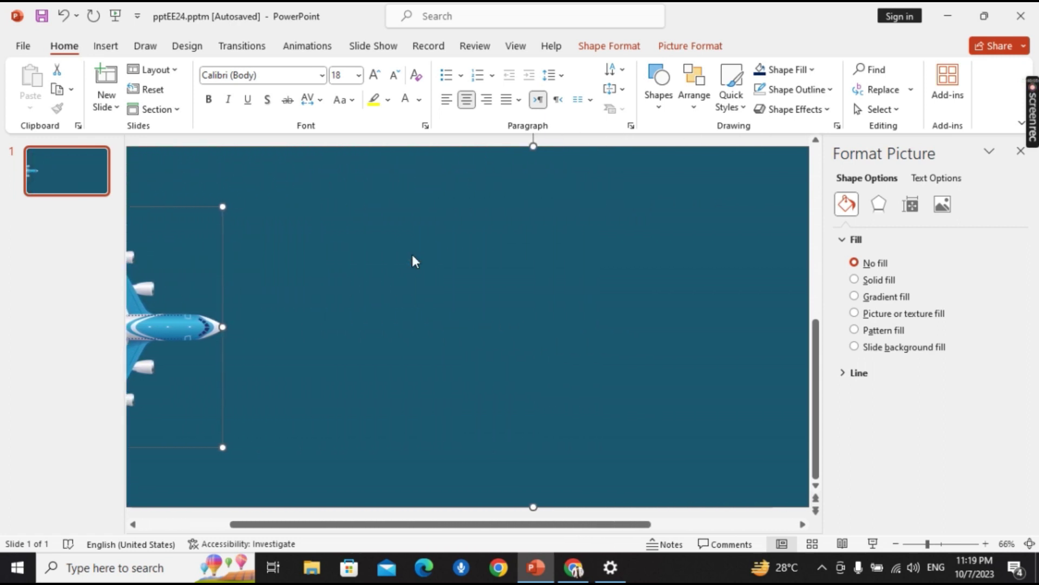
{"action": "key", "text": "Left"}
{"action": "key", "text": "Left"}
{"action": "key", "text": "Left"}
{"action": "key", "text": "Left"}
{"action": "key", "text": "Left"}
{"action": "key", "text": "Left"}
{"action": "key", "text": "Left"}
{"action": "key", "text": "Left"}
{"action": "key", "text": "Left"}
{"action": "key", "text": "Left"}
Step: Give the airplane picture a Lines motion path heading right
{"action": "scroll", "coordinate": [412, 257], "scroll_direction": "down", "scroll_amount": 6}
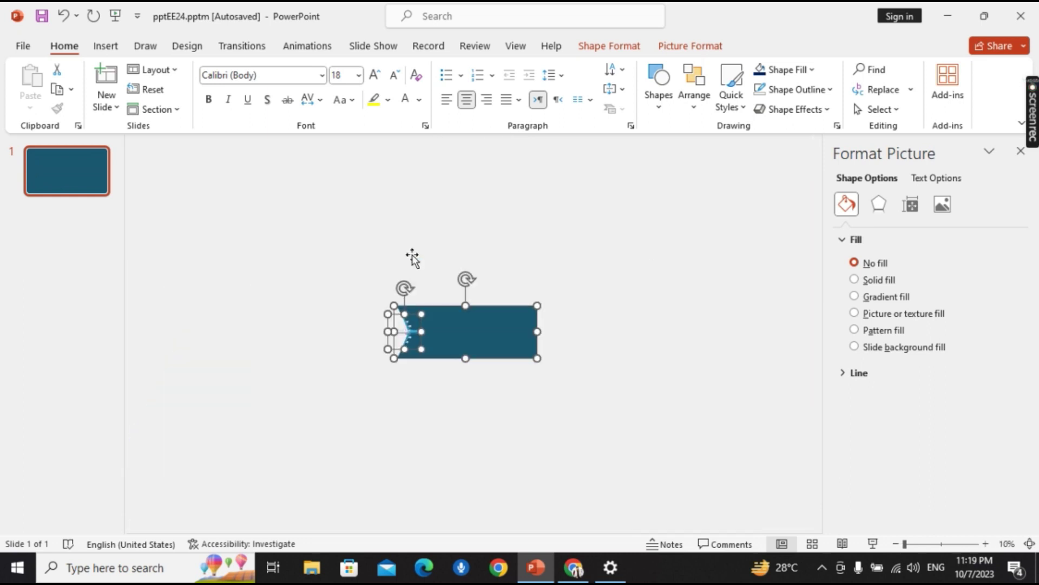
{"action": "scroll", "coordinate": [446, 365], "scroll_direction": "up", "scroll_amount": 4}
{"action": "left_click", "coordinate": [566, 205]}
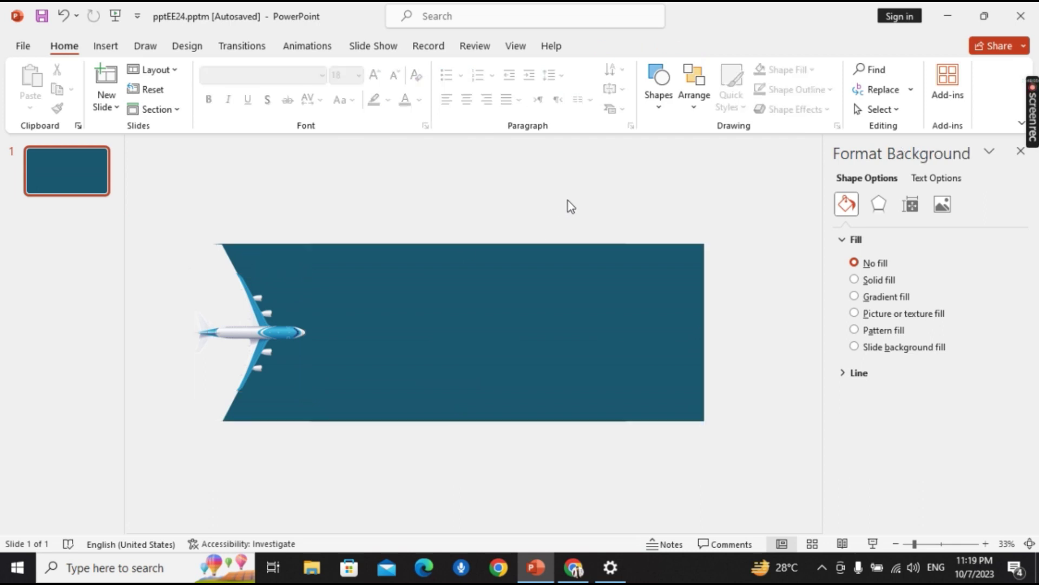
{"action": "left_click", "coordinate": [272, 332]}
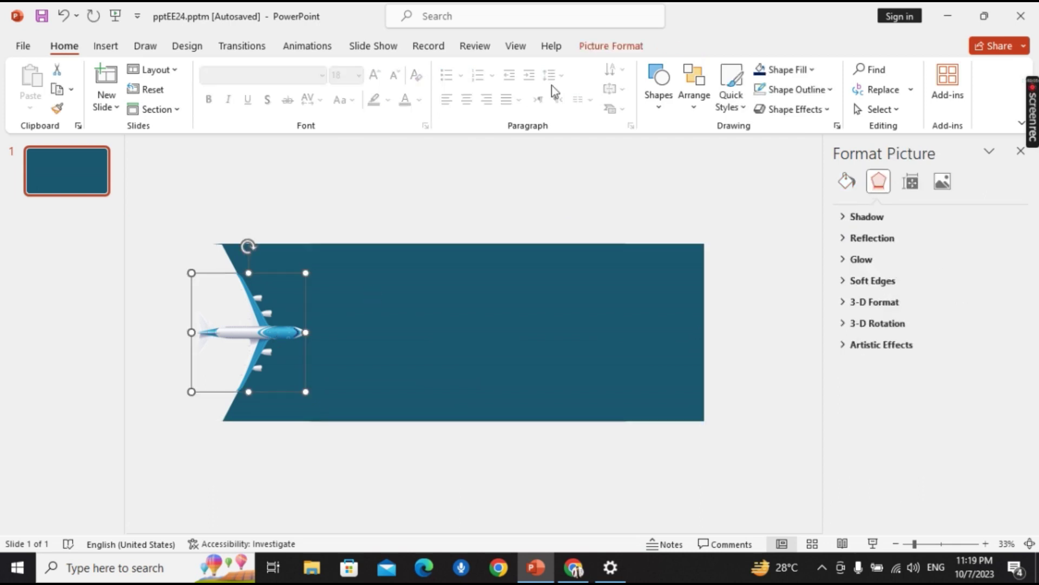
{"action": "left_click", "coordinate": [292, 50]}
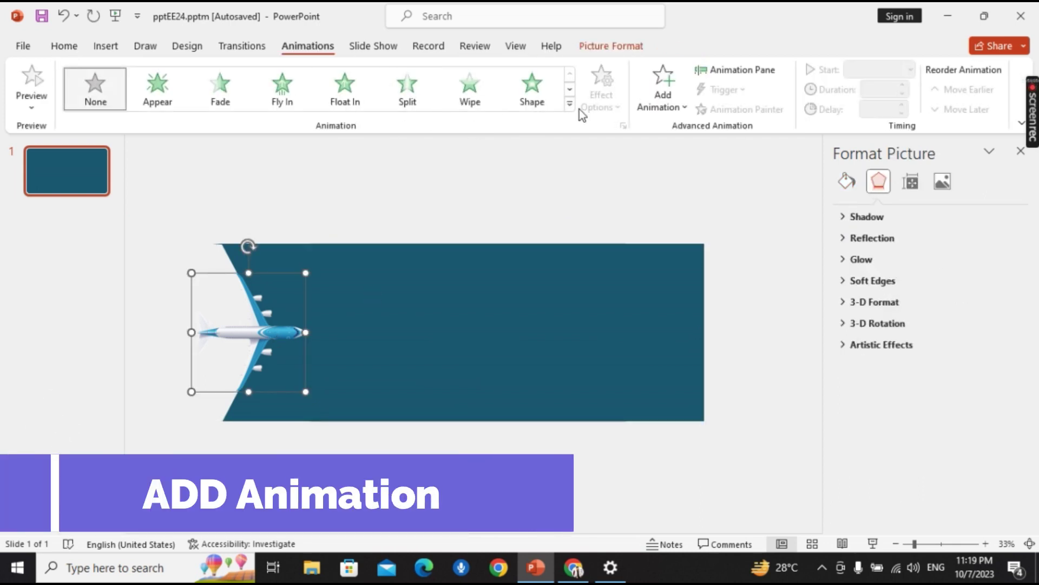
{"action": "left_click", "coordinate": [570, 104]}
{"action": "scroll", "coordinate": [303, 325], "scroll_direction": "down", "scroll_amount": 3}
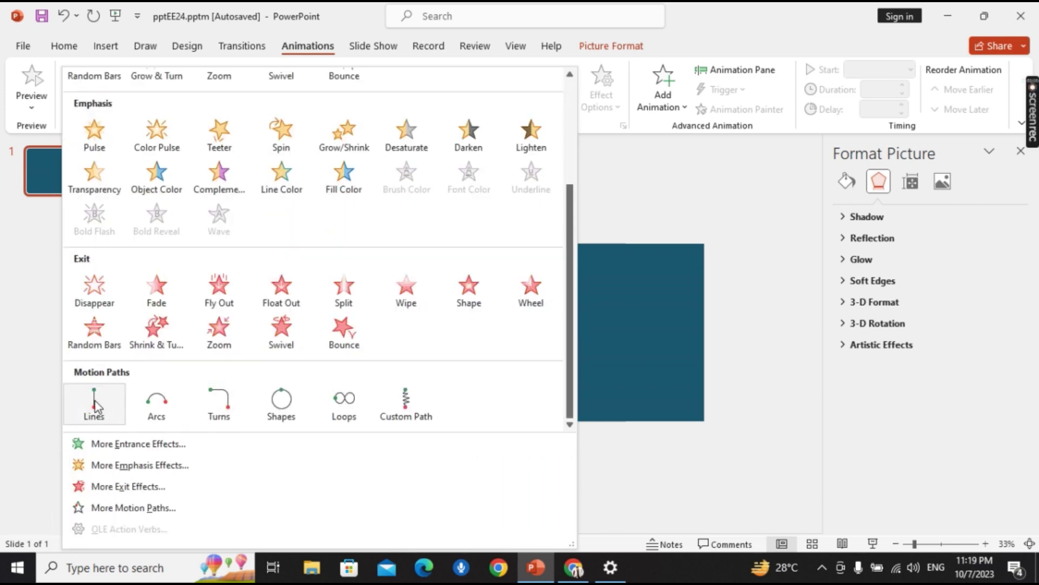
{"action": "left_click", "coordinate": [94, 400]}
{"action": "left_click", "coordinate": [601, 89]}
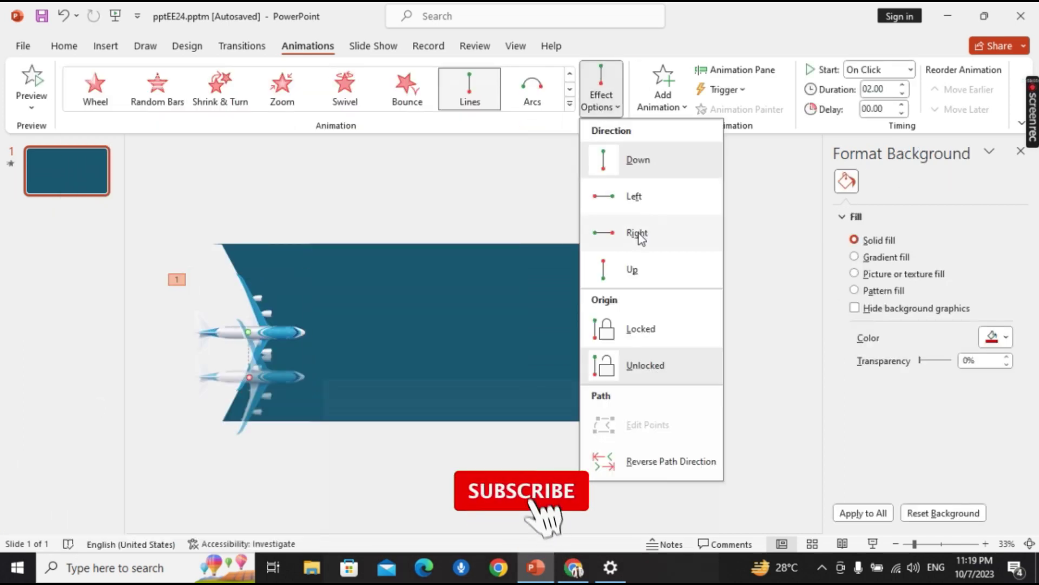
{"action": "left_click", "coordinate": [637, 233]}
Step: Set the teal shape's animation to start With Previous, then preview all slide animations
{"action": "left_click", "coordinate": [989, 219]}
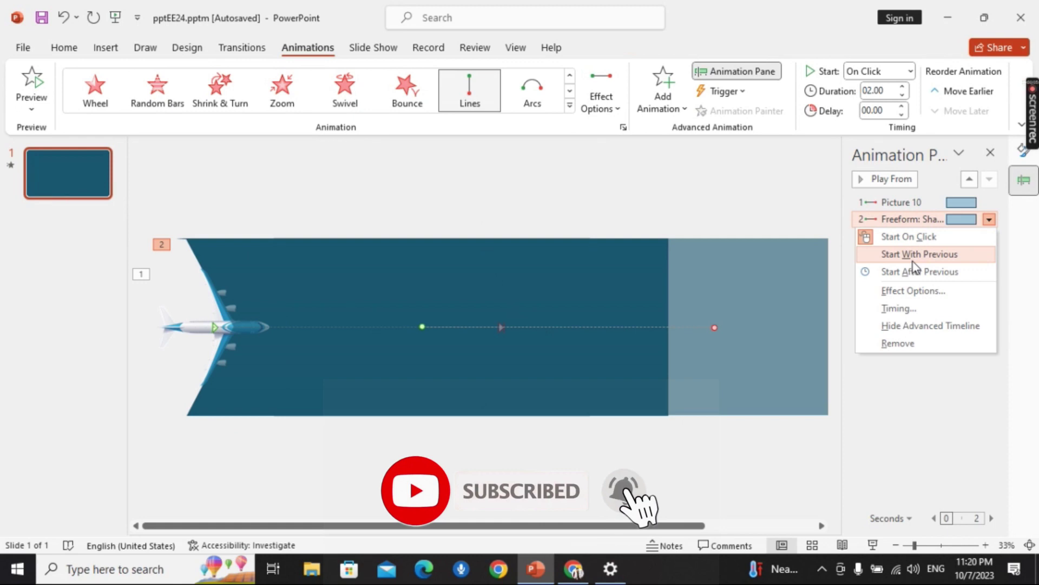
{"action": "left_click", "coordinate": [919, 255]}
{"action": "left_click", "coordinate": [912, 335]}
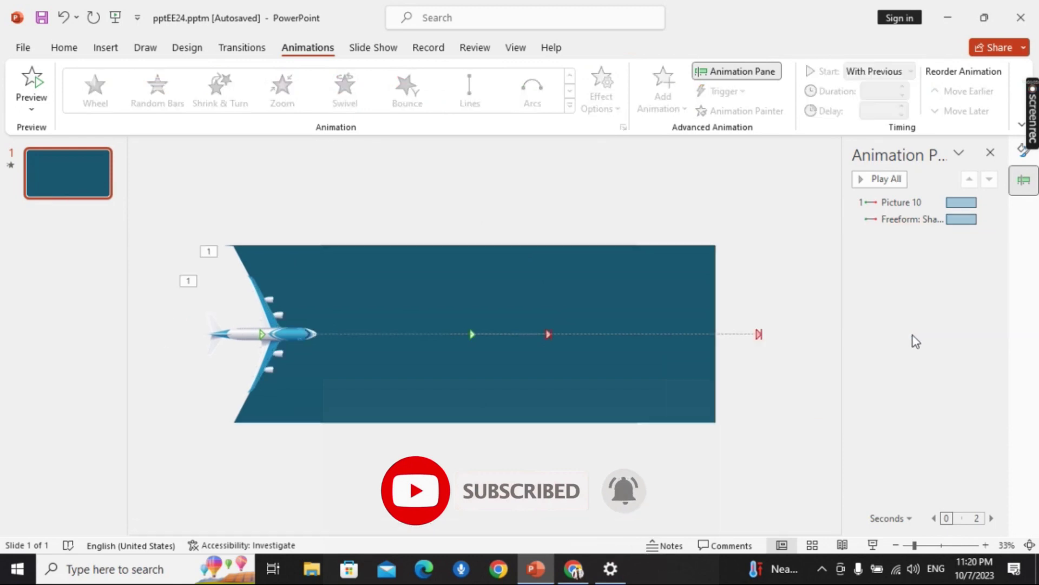
{"action": "left_click", "coordinate": [881, 178]}
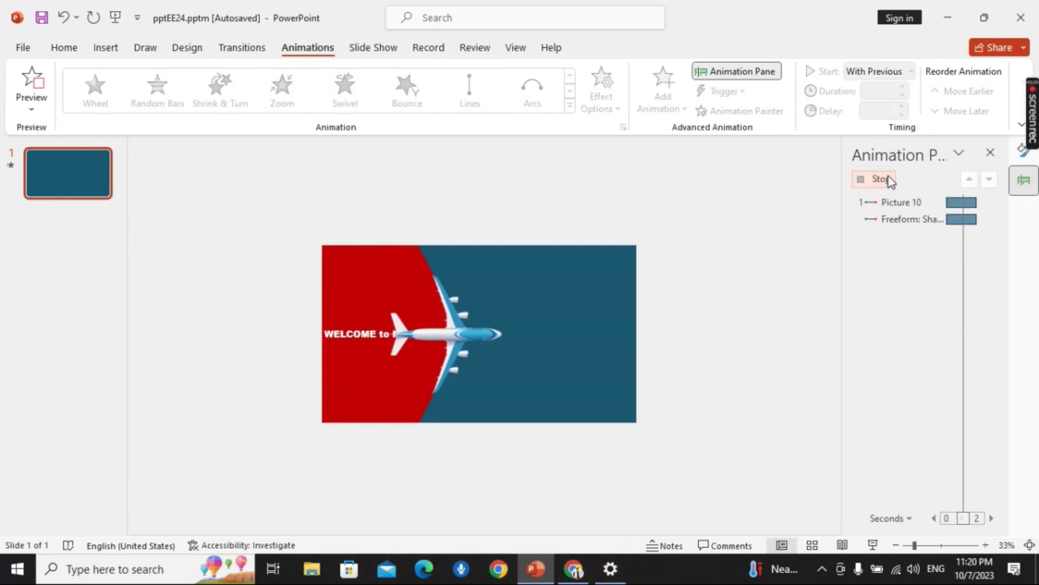
Step: Run the slide show from the beginning with F5 to watch the welcome reveal
{"action": "key", "text": "F5"}
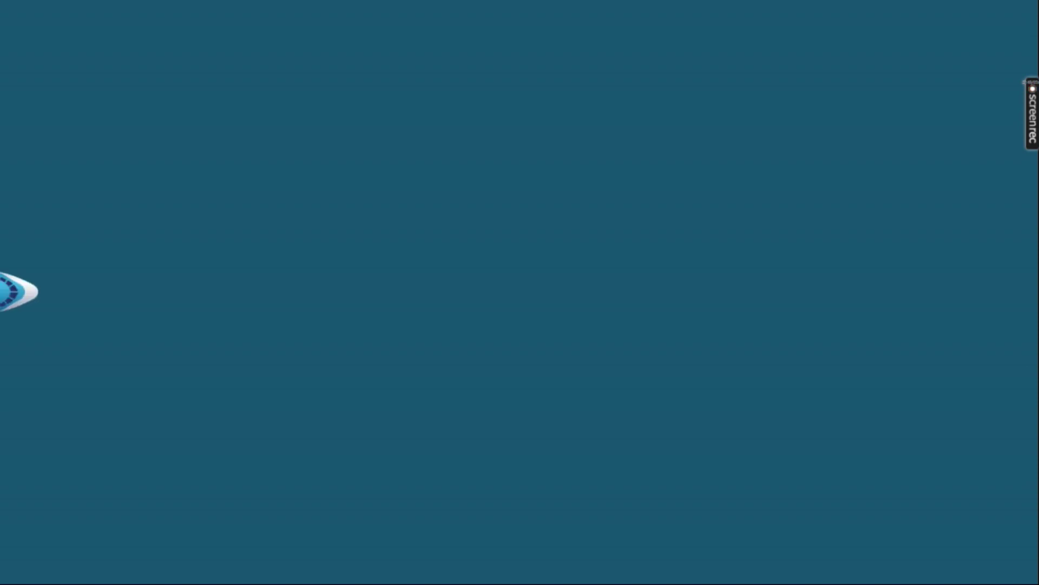